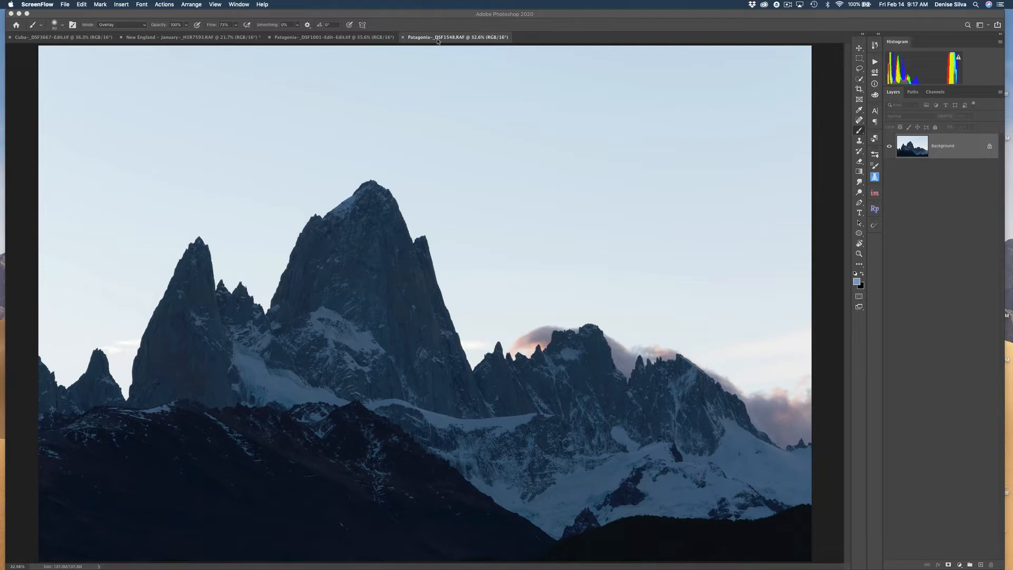
Look through the other open photos: the sunlit Patagonia peaks, the New England lake reflection and the Cuba dog.
click(346, 38)
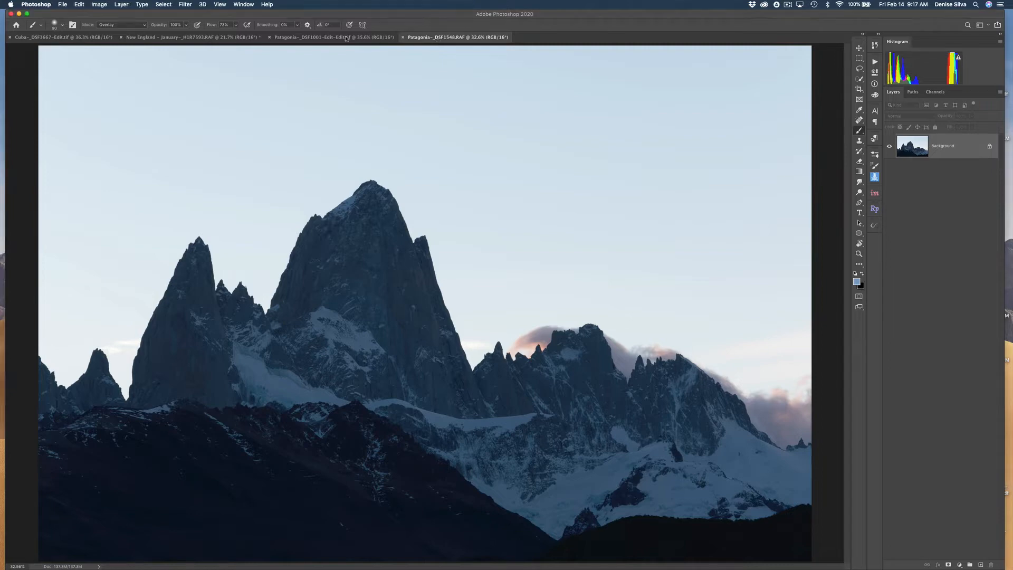
click(344, 38)
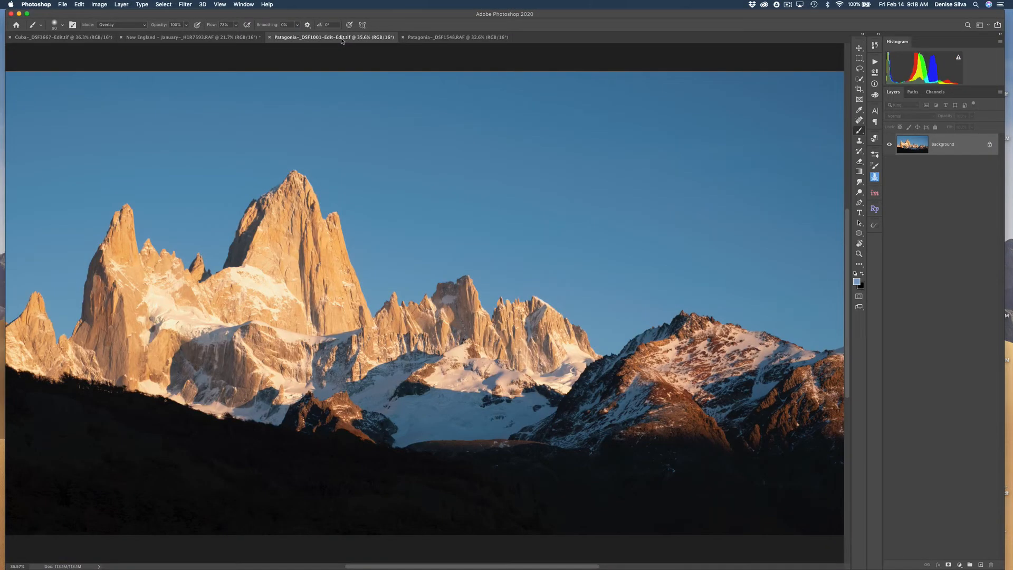
click(209, 37)
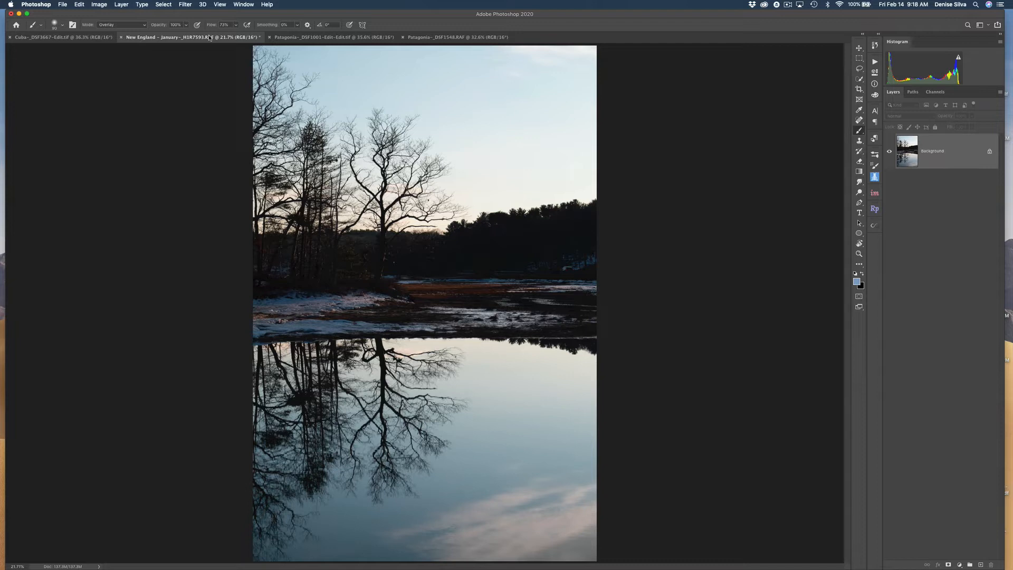
click(84, 37)
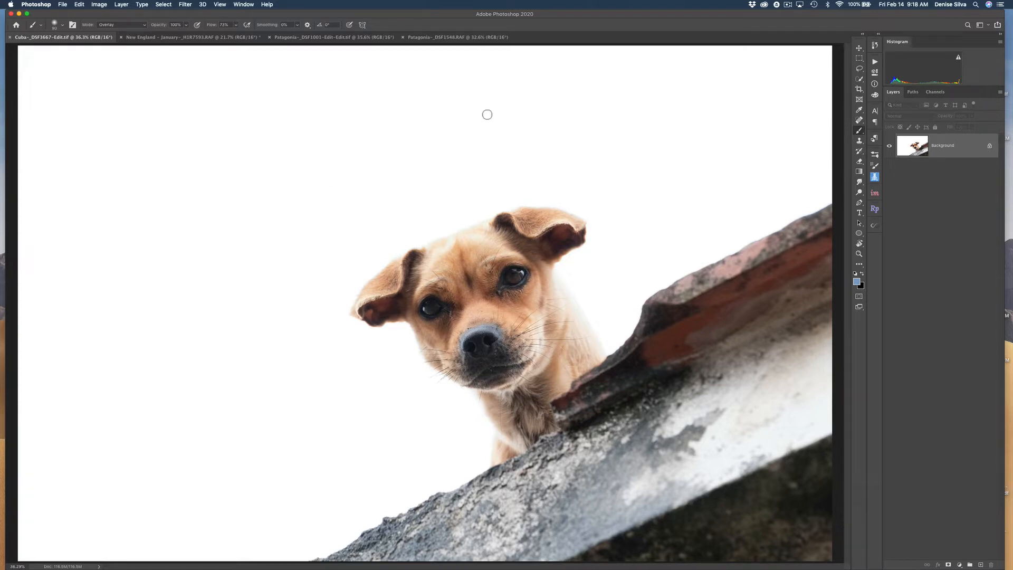
Bring up the Patagonia-_DSF1548.RAF photo and open it in the Luminar 4 plug-in from Skylum Software.
click(465, 39)
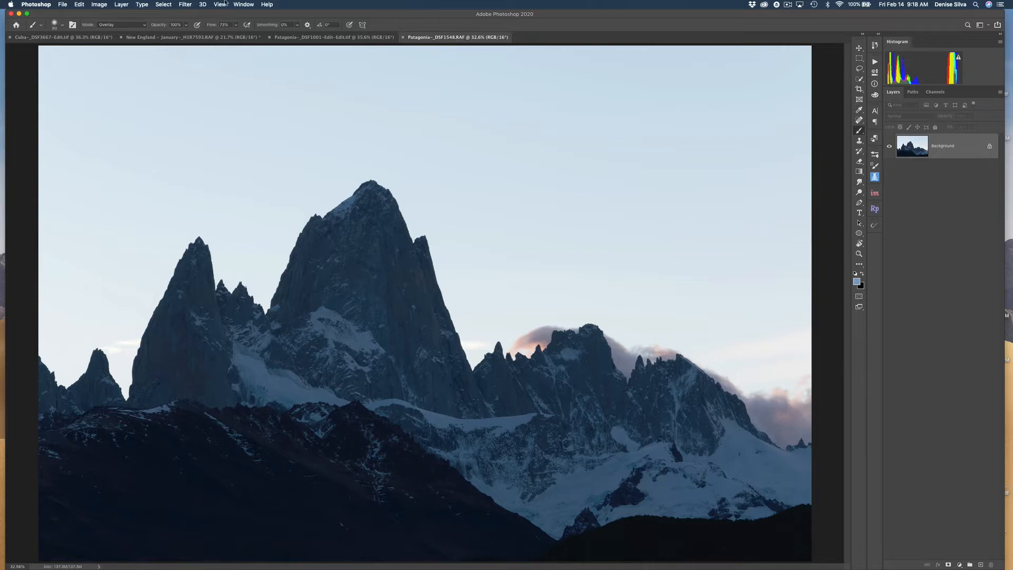
click(188, 5)
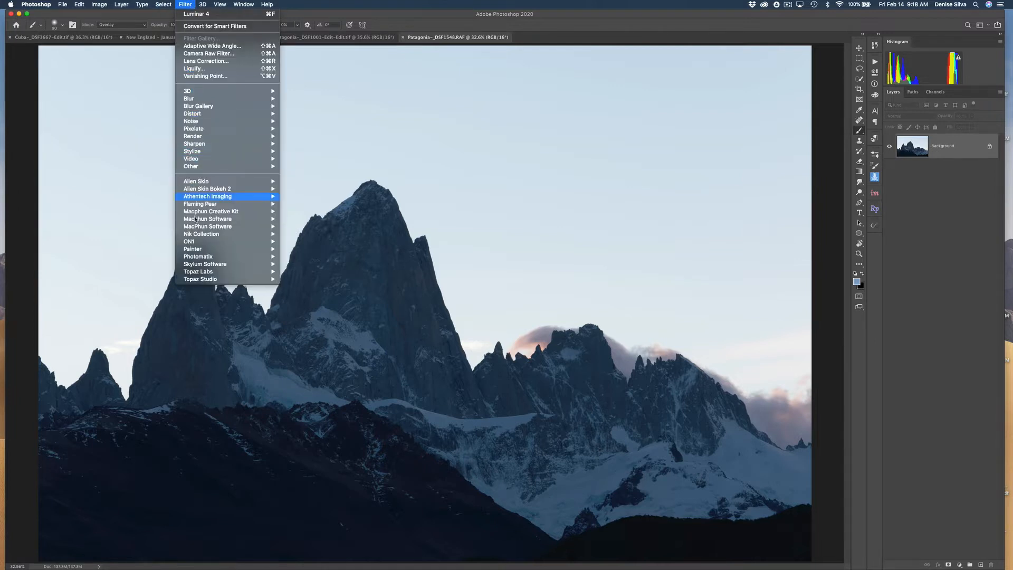
mouse_move(200, 265)
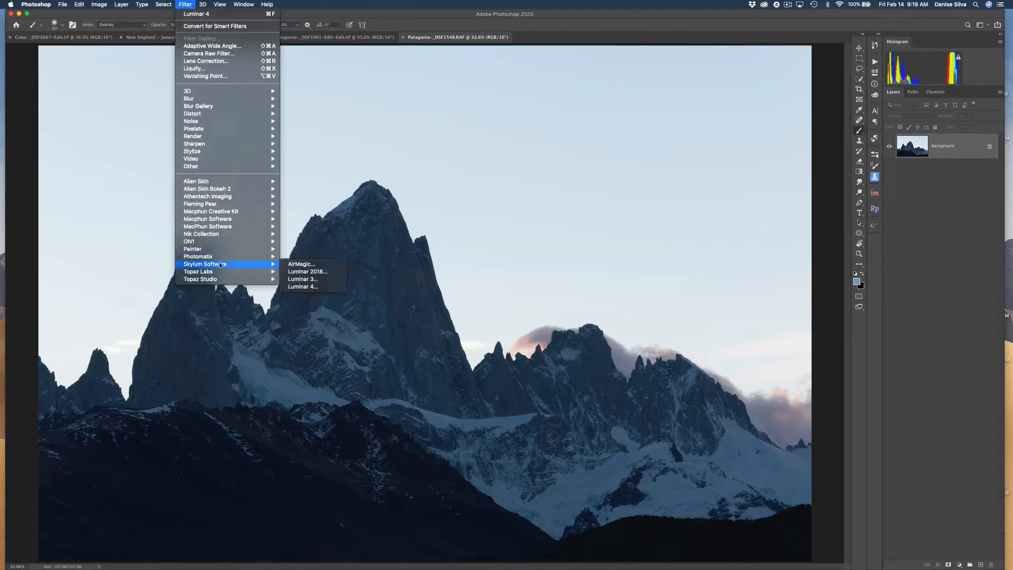
click(298, 288)
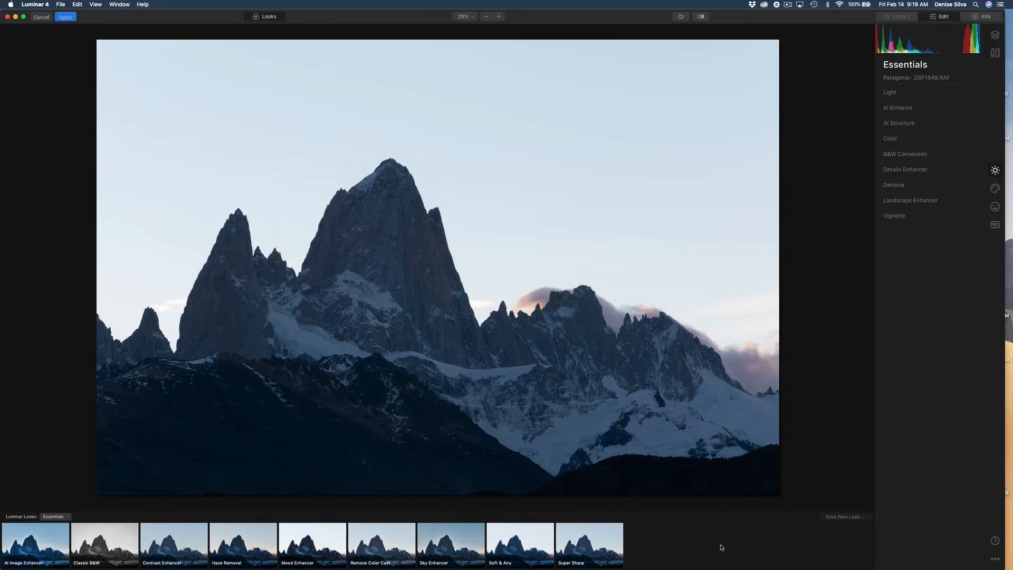
click(54, 517)
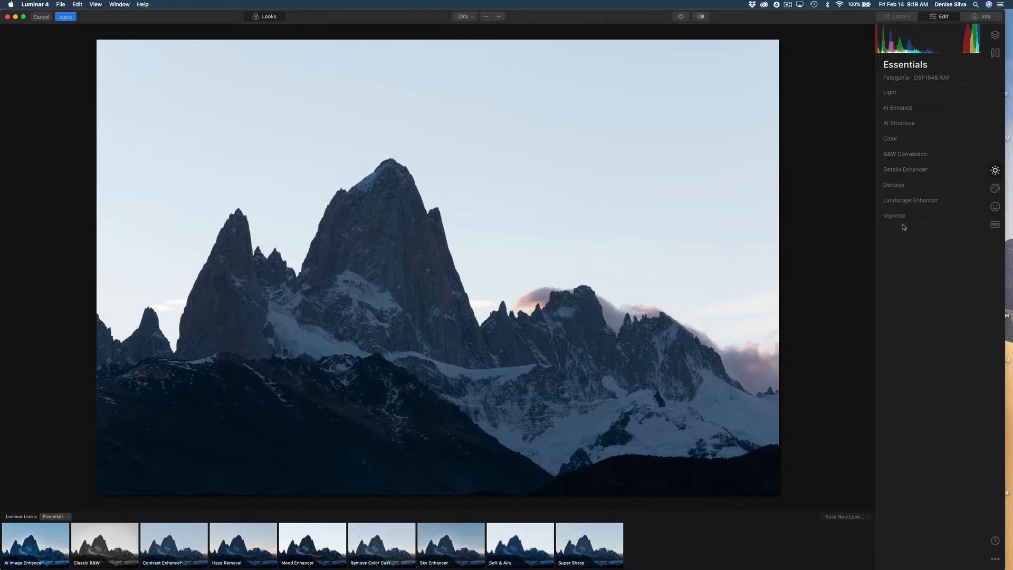
Open AI Sky Replacement among the Creative tools and expand its advanced settings.
click(996, 189)
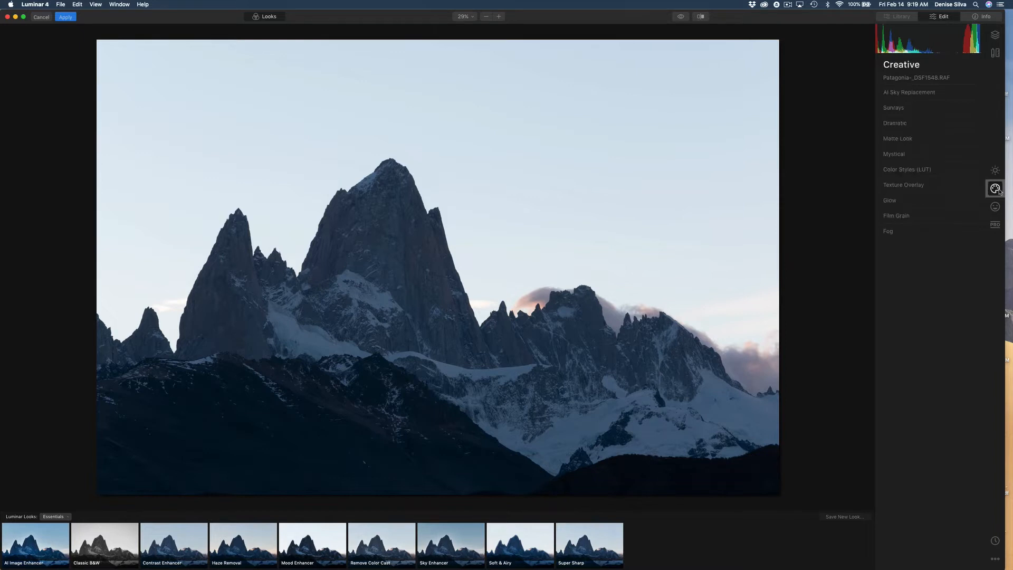
click(925, 94)
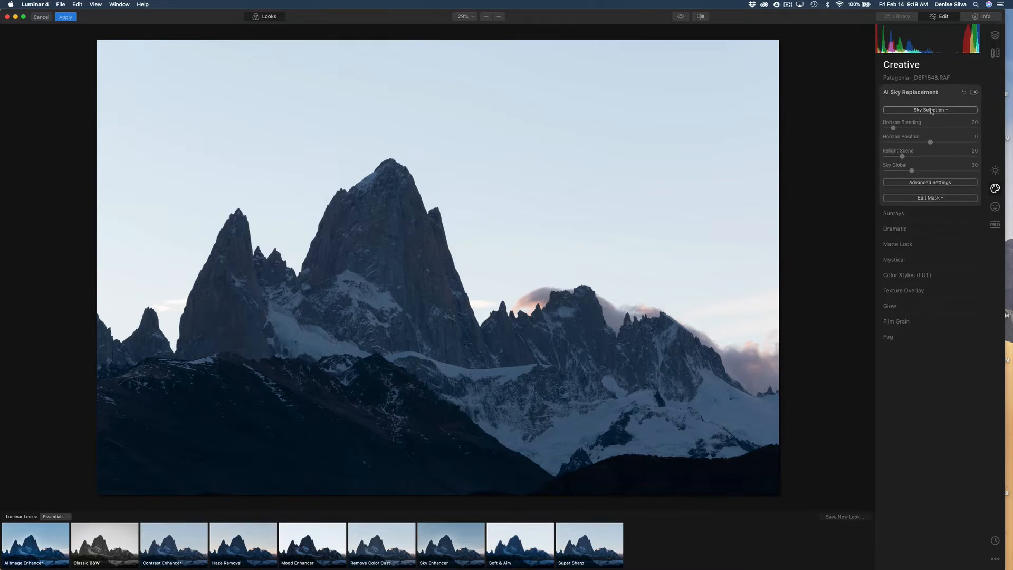
click(926, 182)
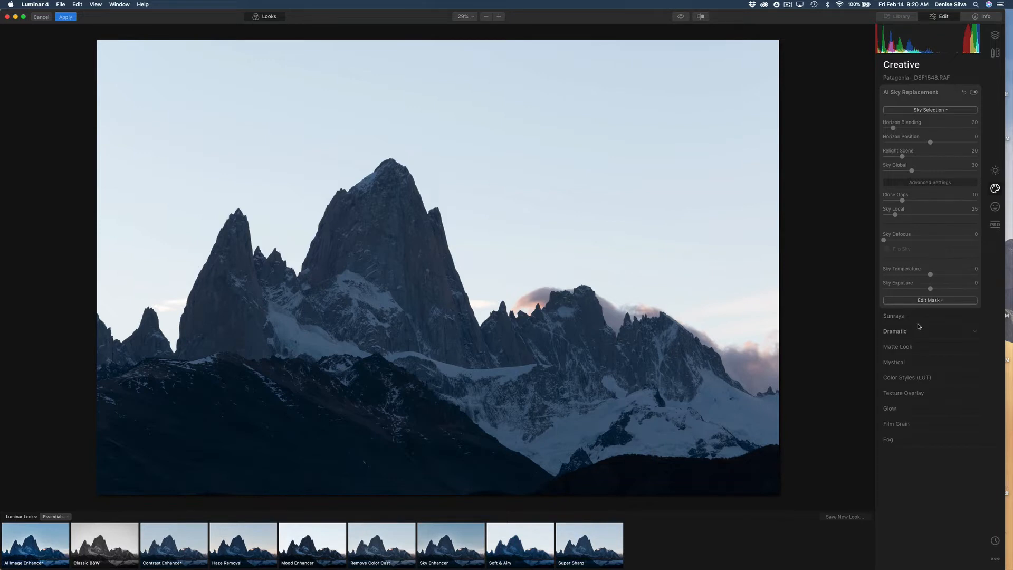
Try the Blue Sky 4, Bright Blue Sky 2 and Dramatic Sky 2 replacement skies on the mountain photo.
click(934, 110)
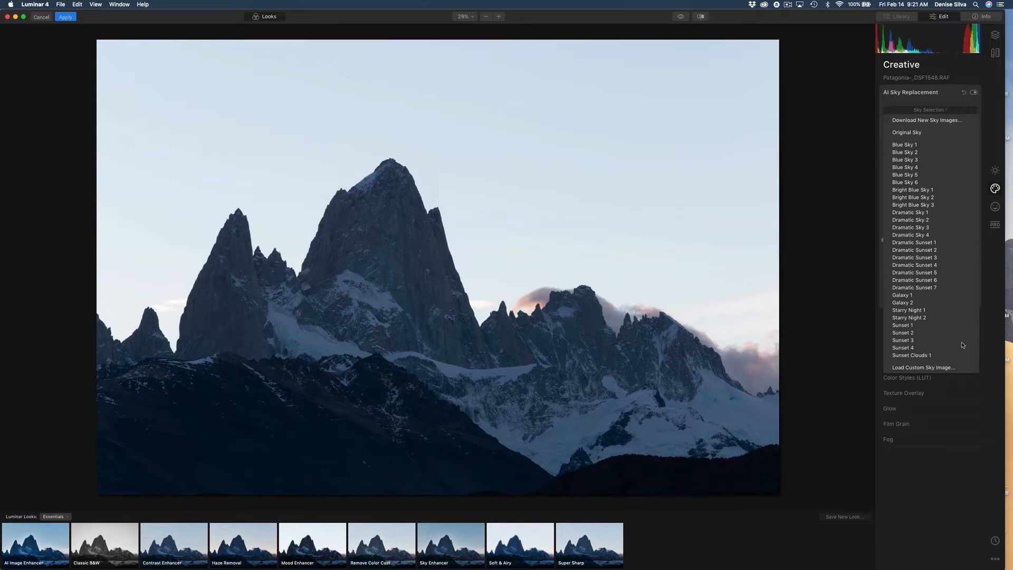
click(932, 167)
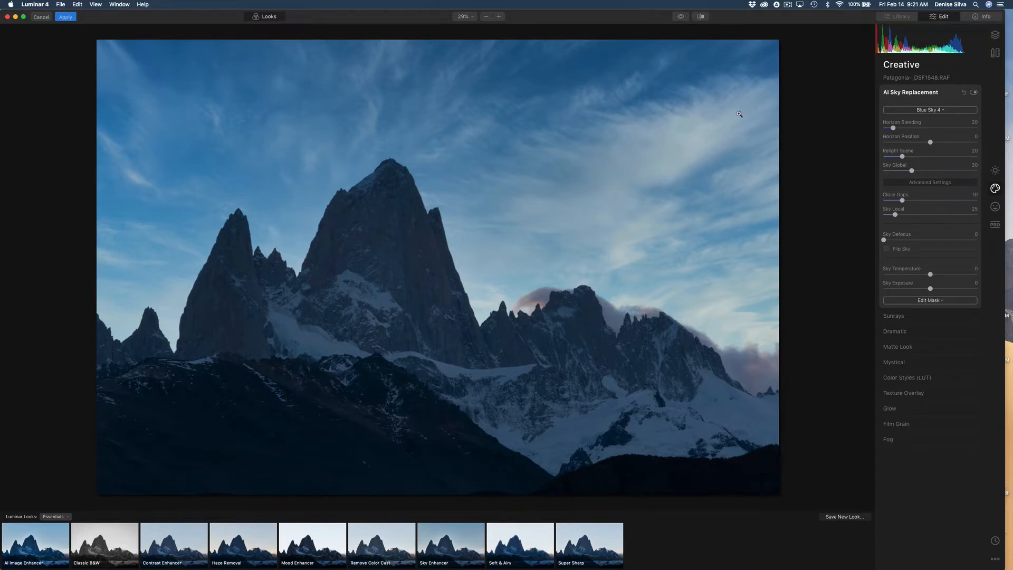
click(941, 110)
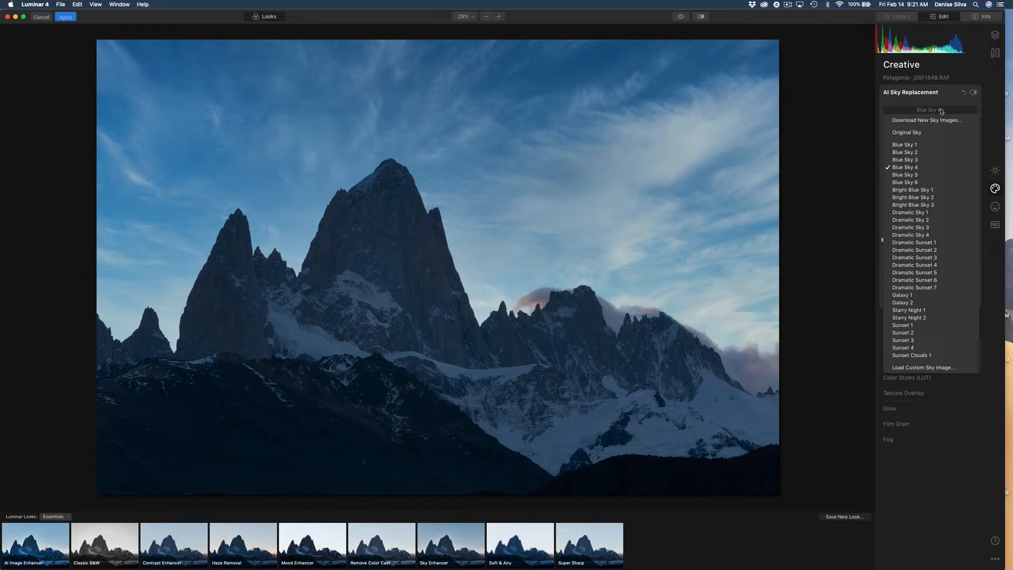
click(918, 197)
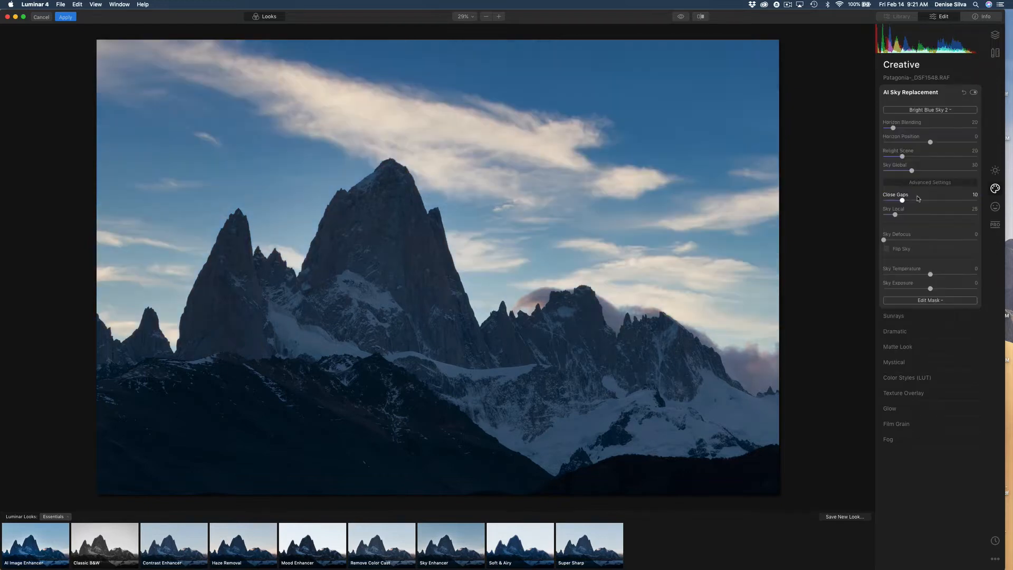
click(930, 110)
click(919, 223)
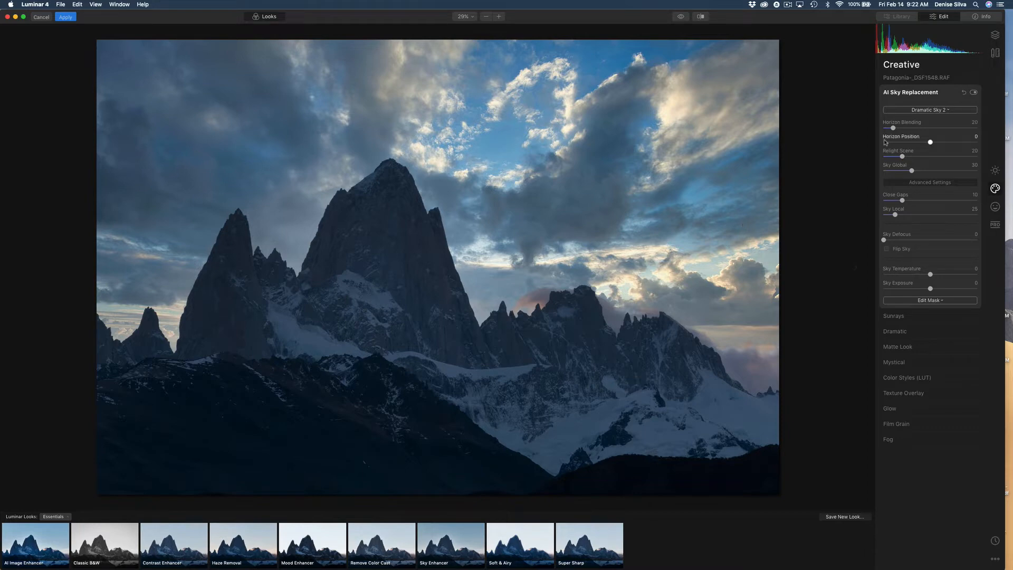
Try the night replacement skies Galaxy 1 and Starry Night 2 behind the mountains.
click(930, 110)
click(930, 296)
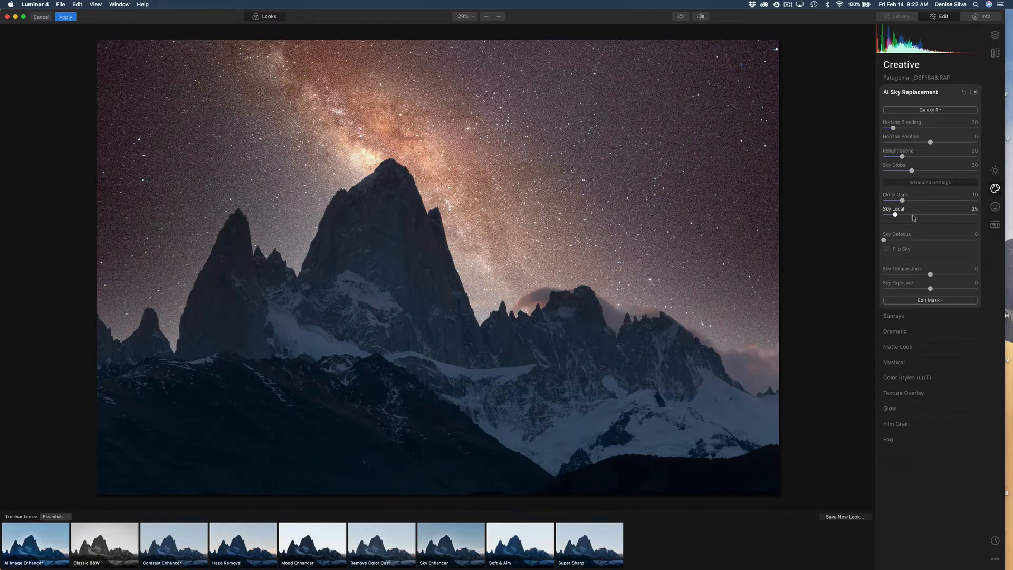
click(935, 111)
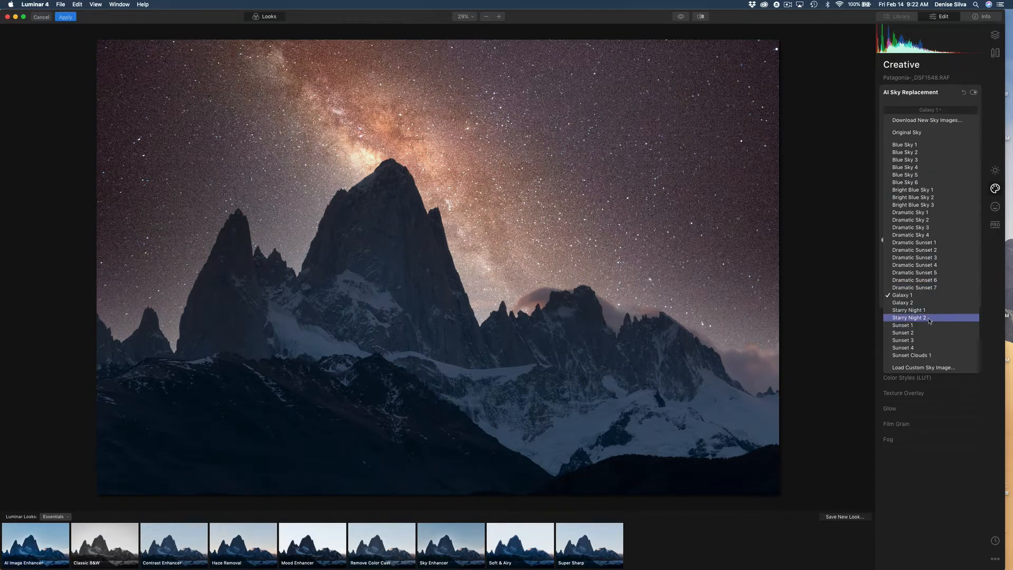
click(930, 319)
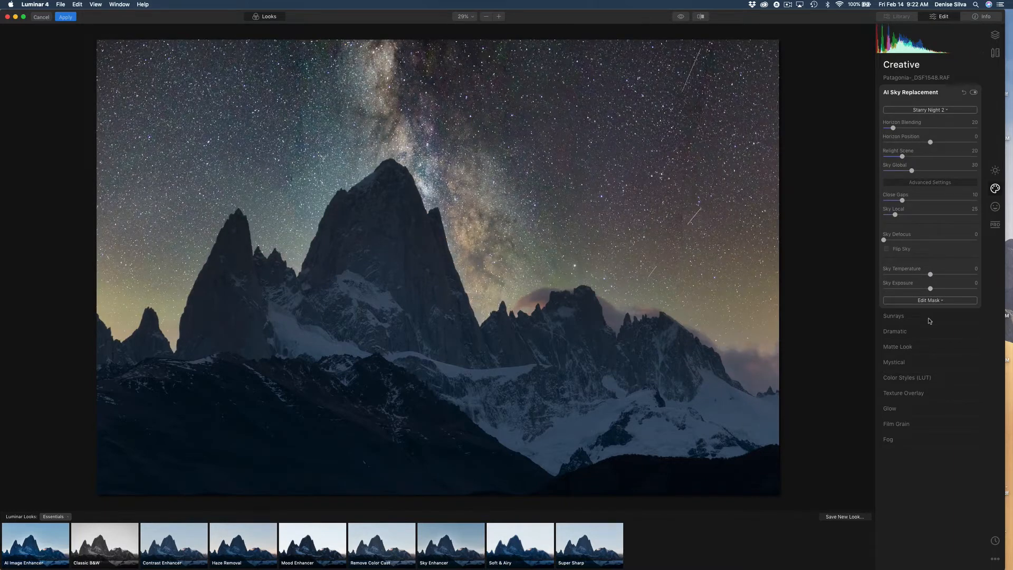
Try the Sunset 2, Sunset Clouds 1 and Sunset 1 replacement skies behind the mountains.
click(915, 111)
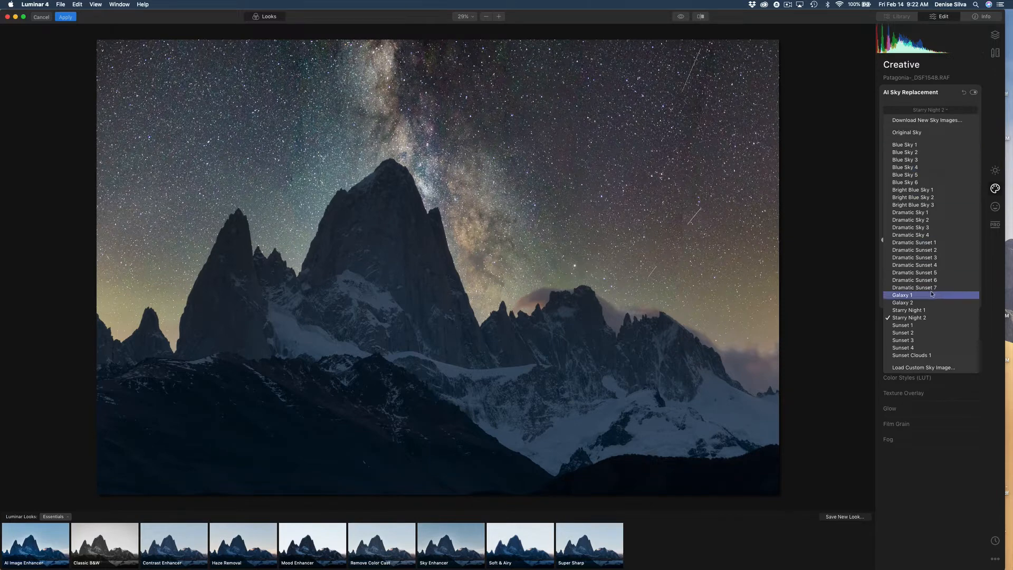
click(917, 333)
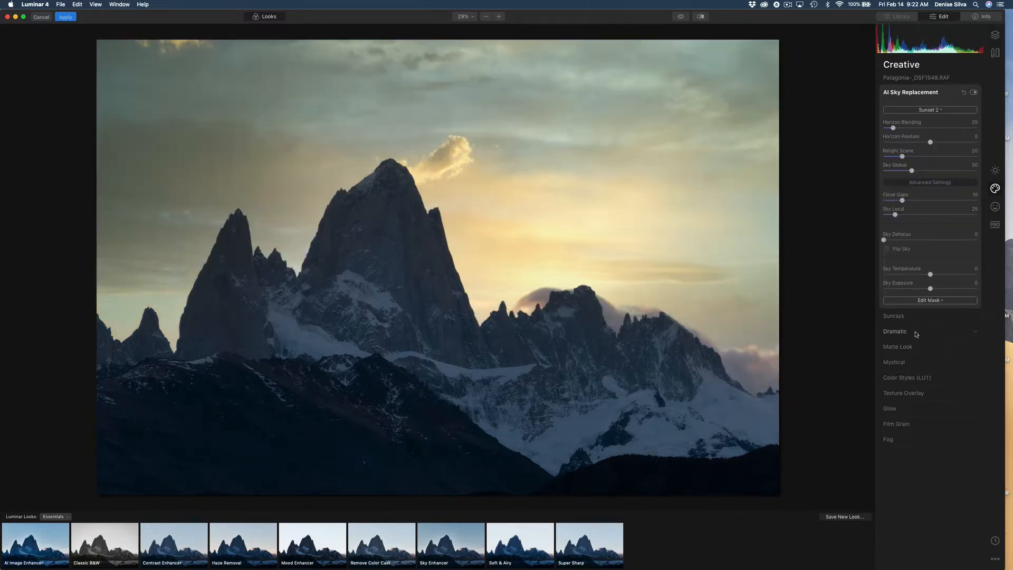
click(924, 110)
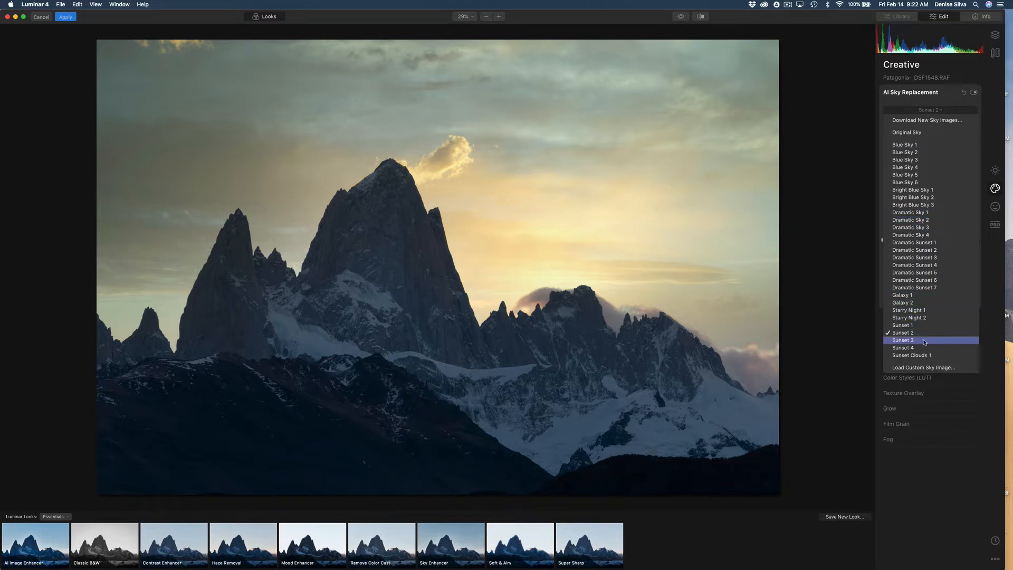
click(921, 355)
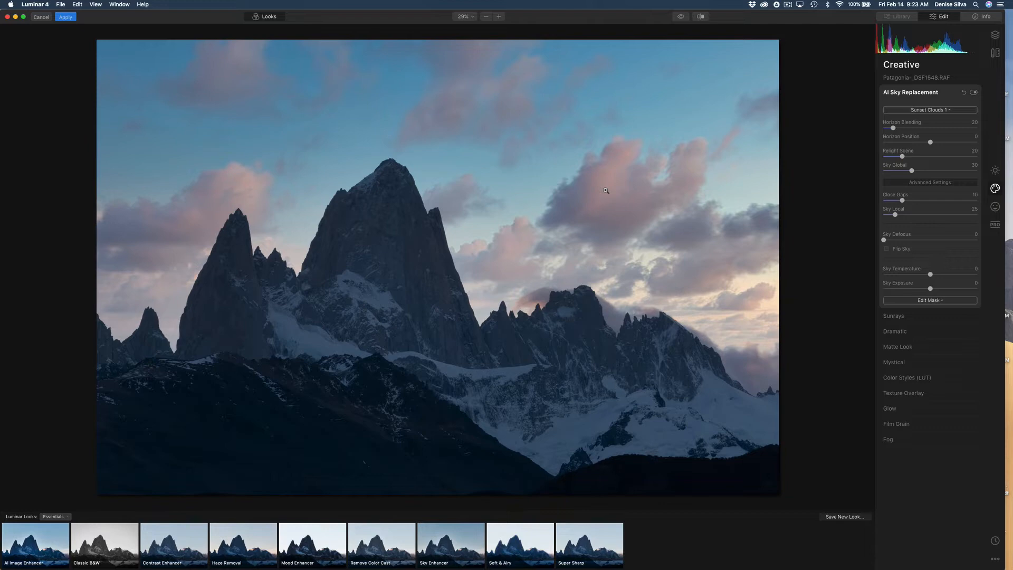
click(941, 111)
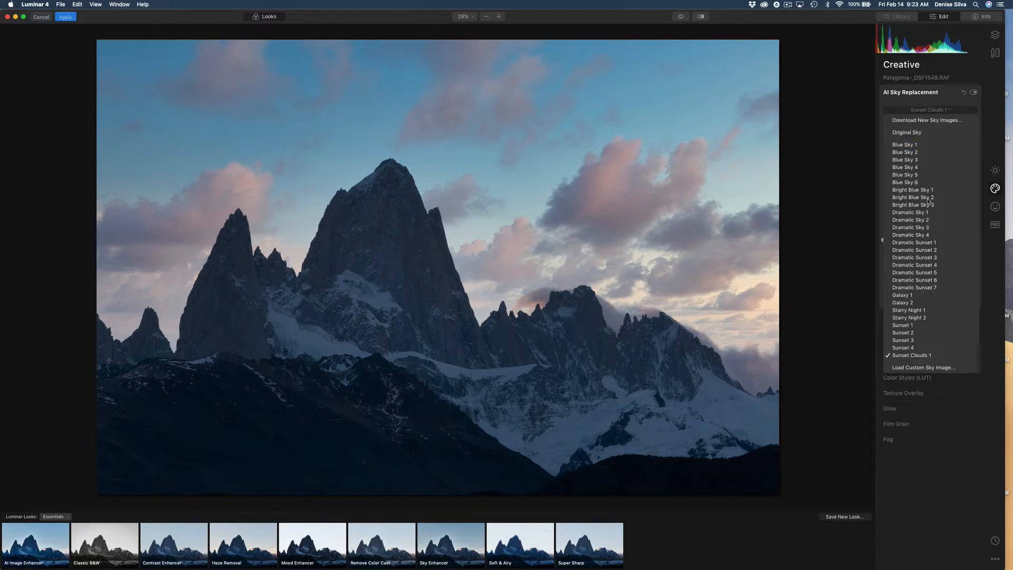
click(916, 323)
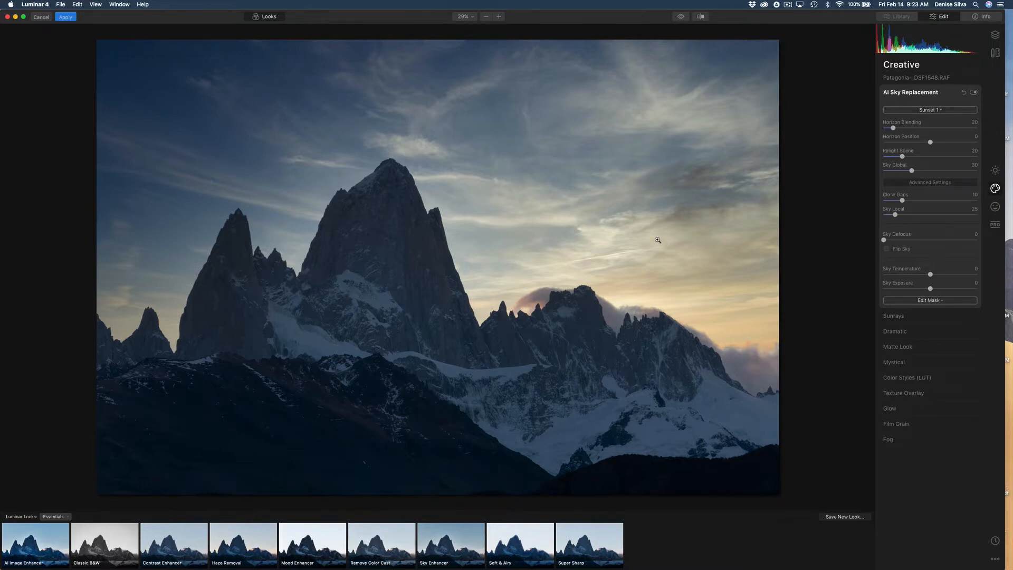
Replace the sky with Sunset 4 and set its Horizon Position to -33.
click(933, 110)
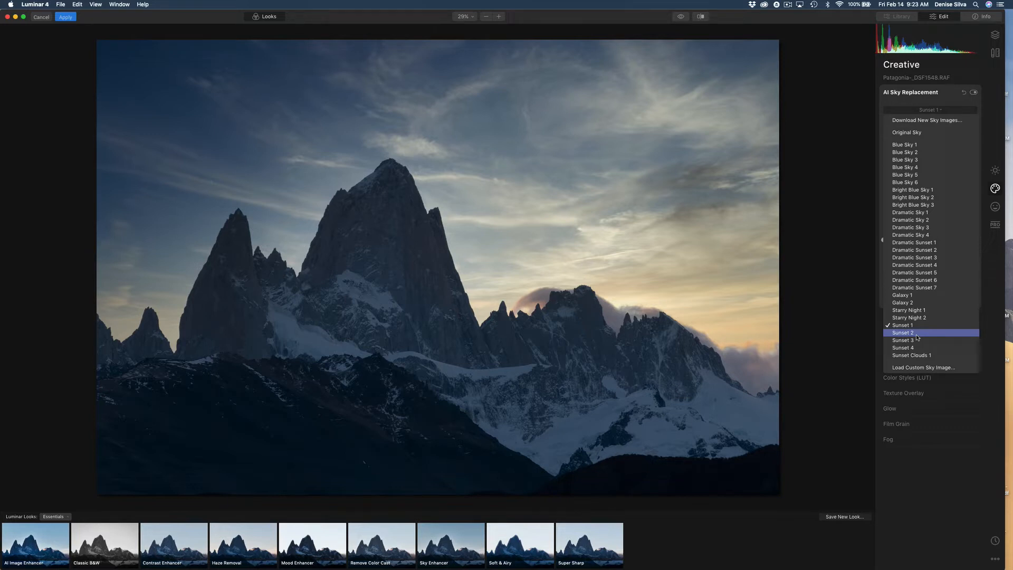
click(917, 347)
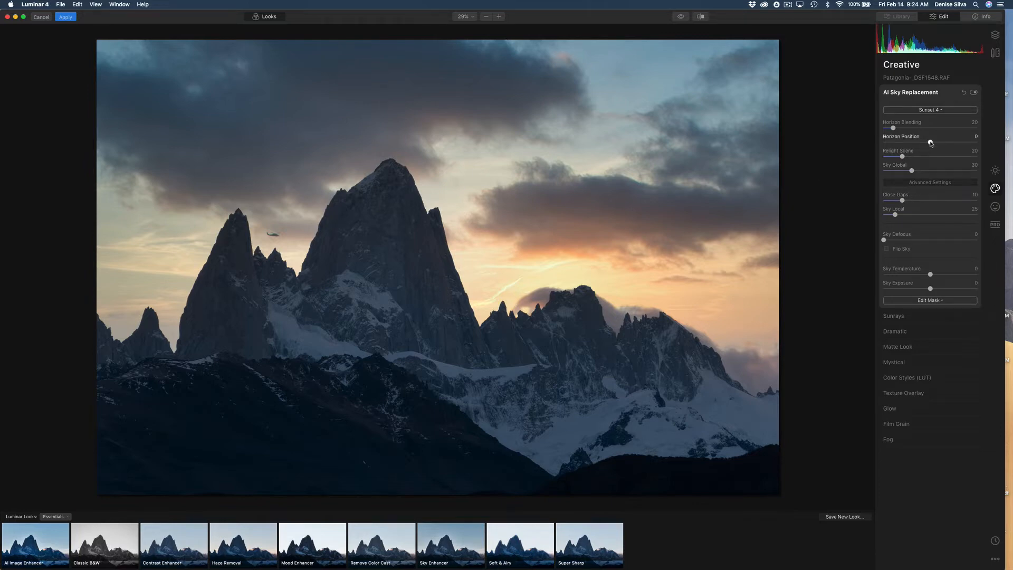
drag(931, 143, 916, 146)
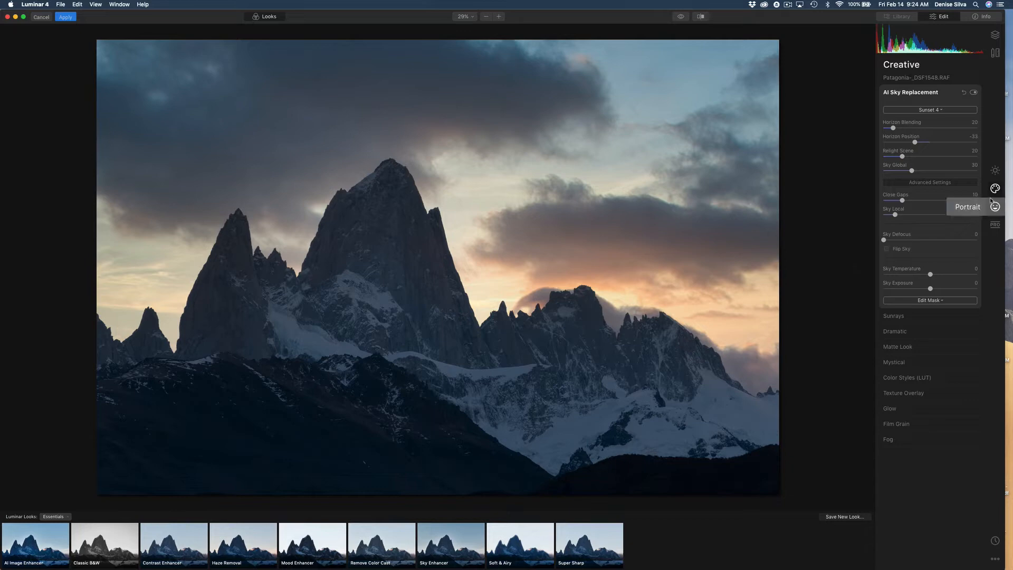
Set AI Accent to 29 in the AI Enhance essentials and open the Color adjustments.
click(995, 170)
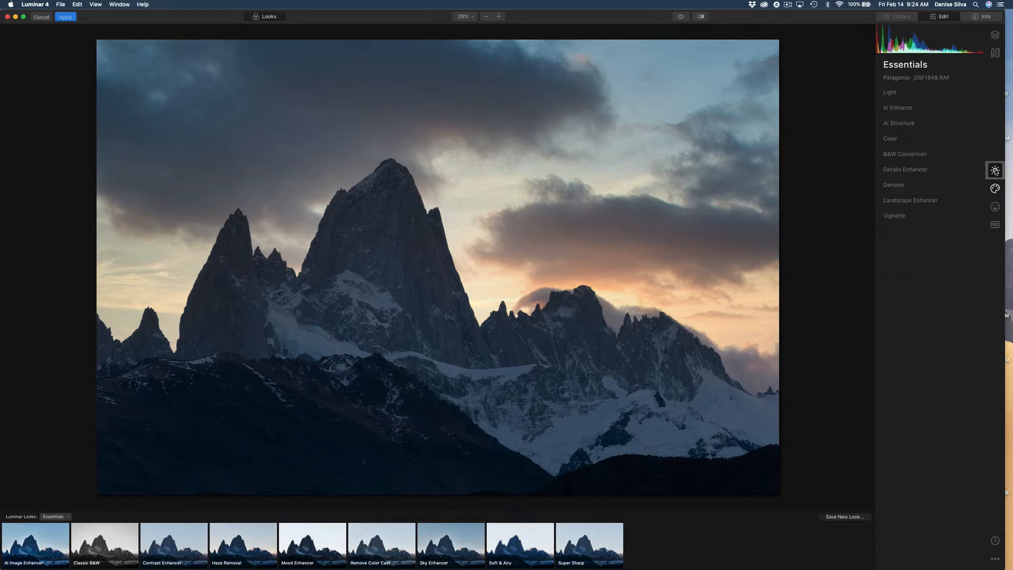
click(908, 94)
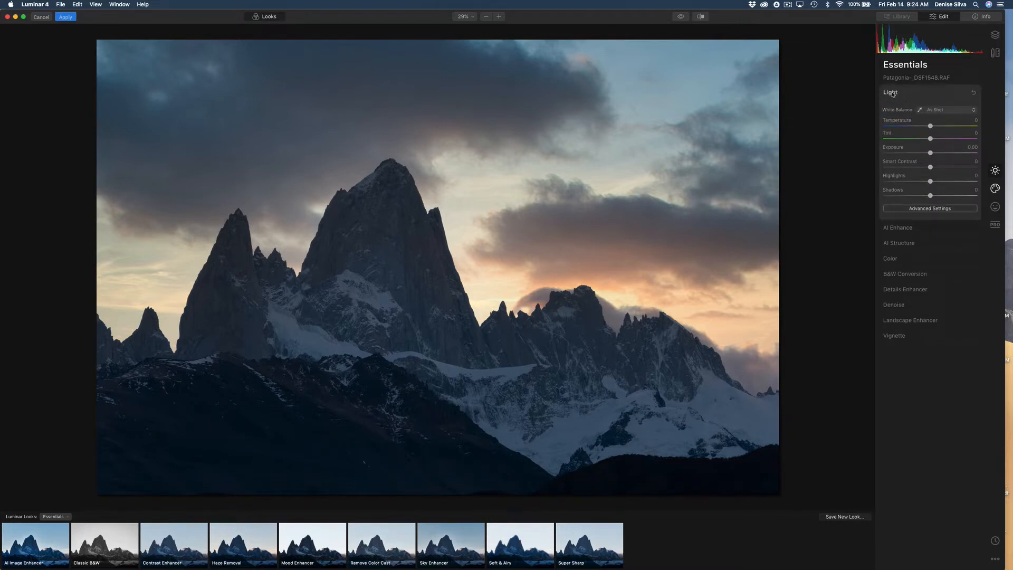
click(906, 231)
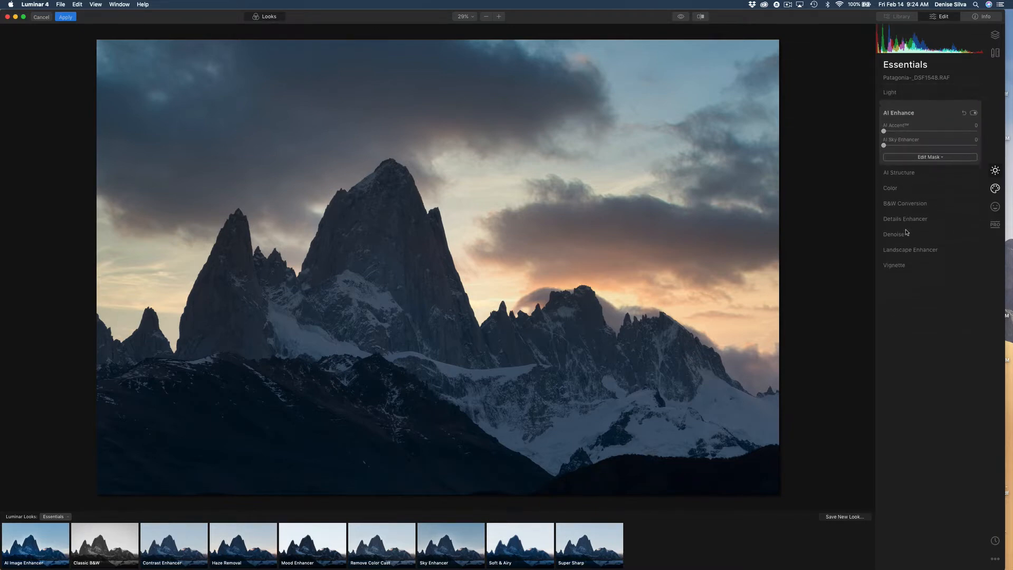
click(906, 128)
mouse_move(906, 128)
mouse_down()
mouse_move(923, 128)
mouse_move(911, 129)
mouse_up()
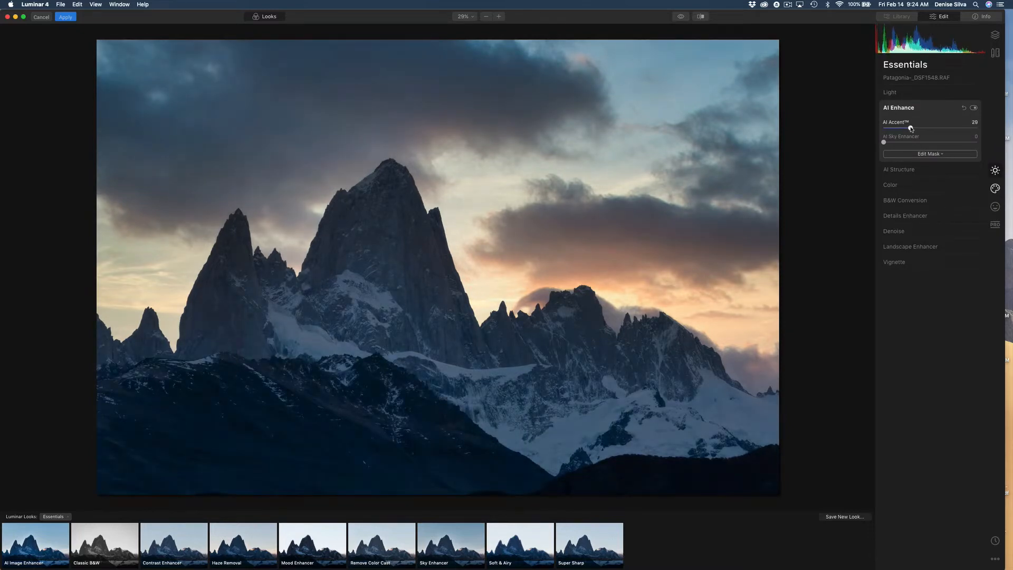
click(902, 185)
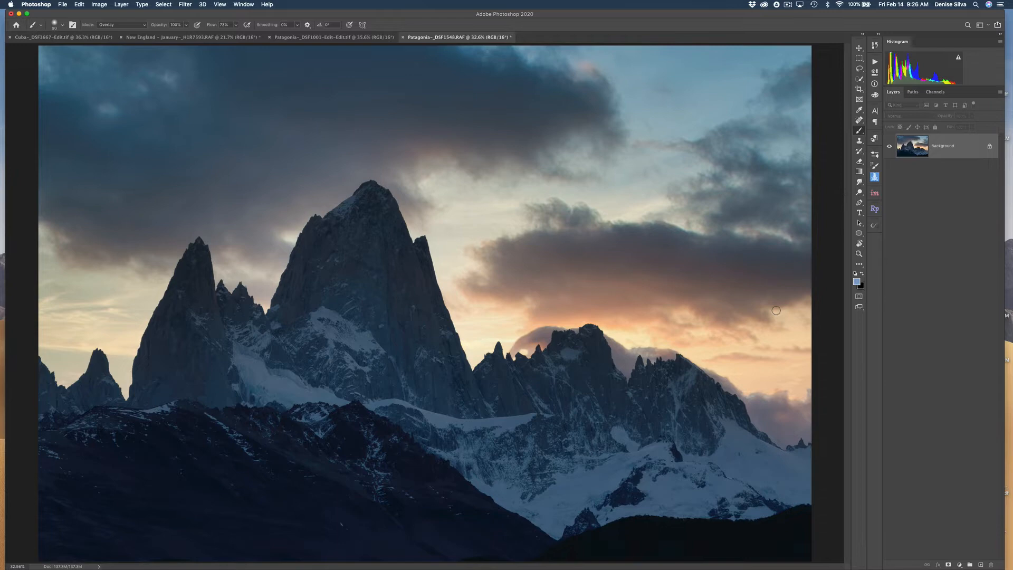
Switch to the Cuba dog photo and open it in the Luminar 4 plug-in.
click(63, 37)
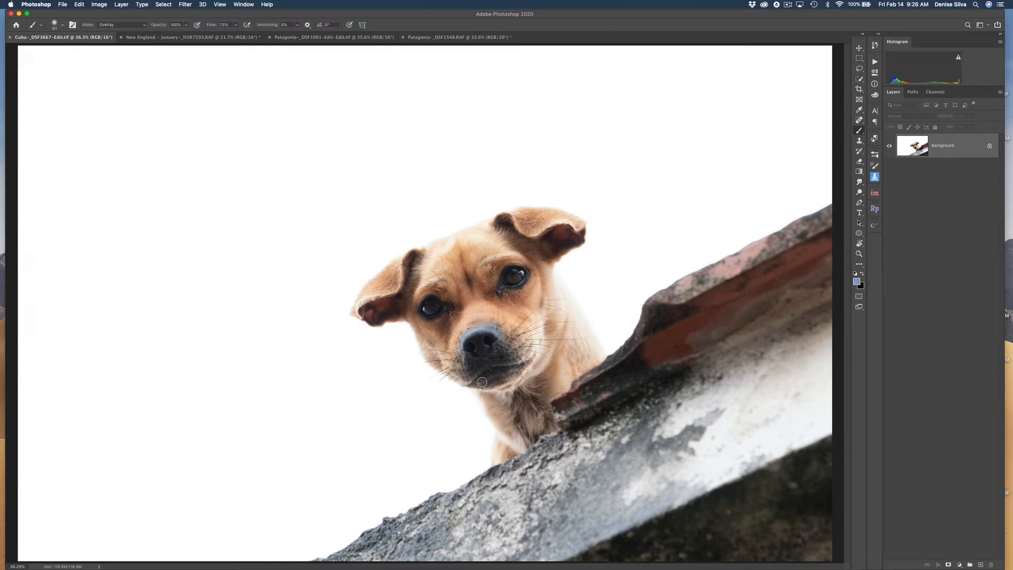
click(185, 5)
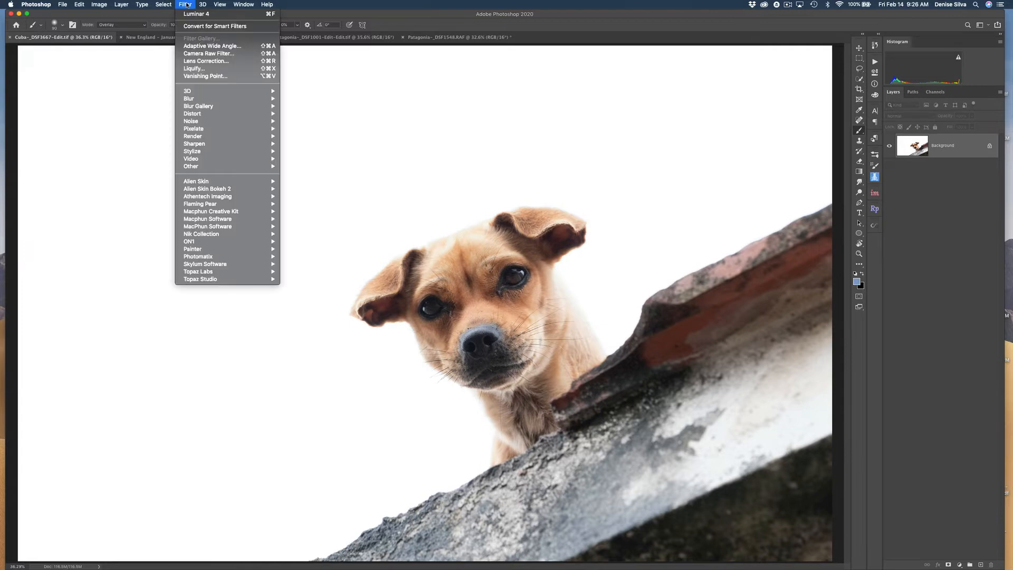
mouse_move(227, 265)
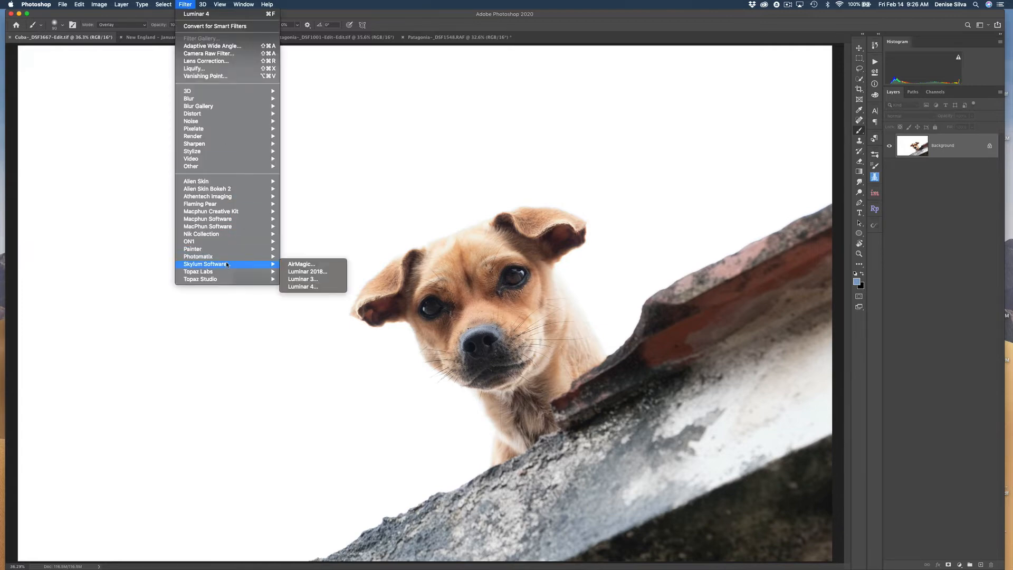
click(296, 286)
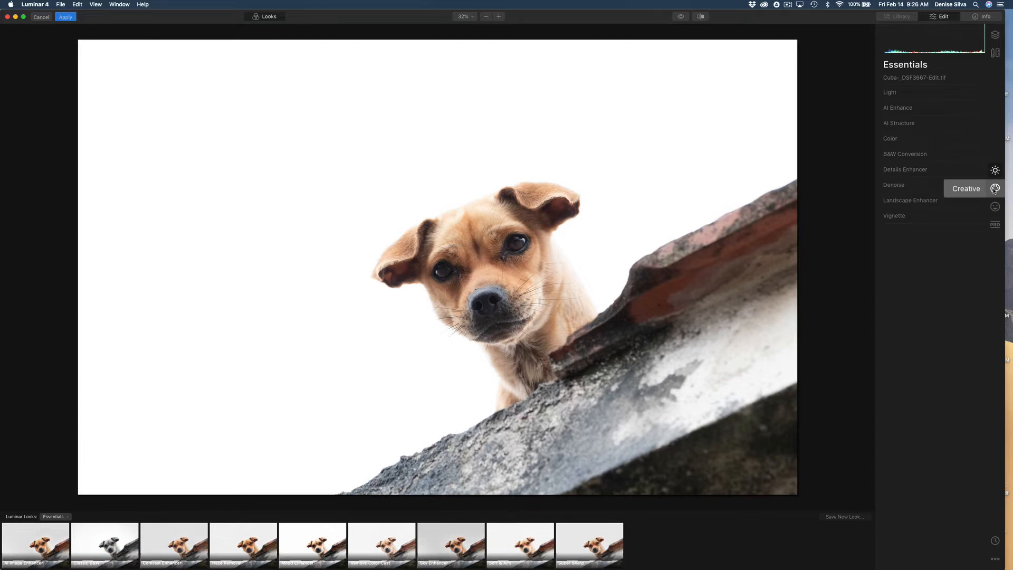
Load the custom sky image _XT16881.jpg behind the dog with AI Sky Replacement.
click(995, 189)
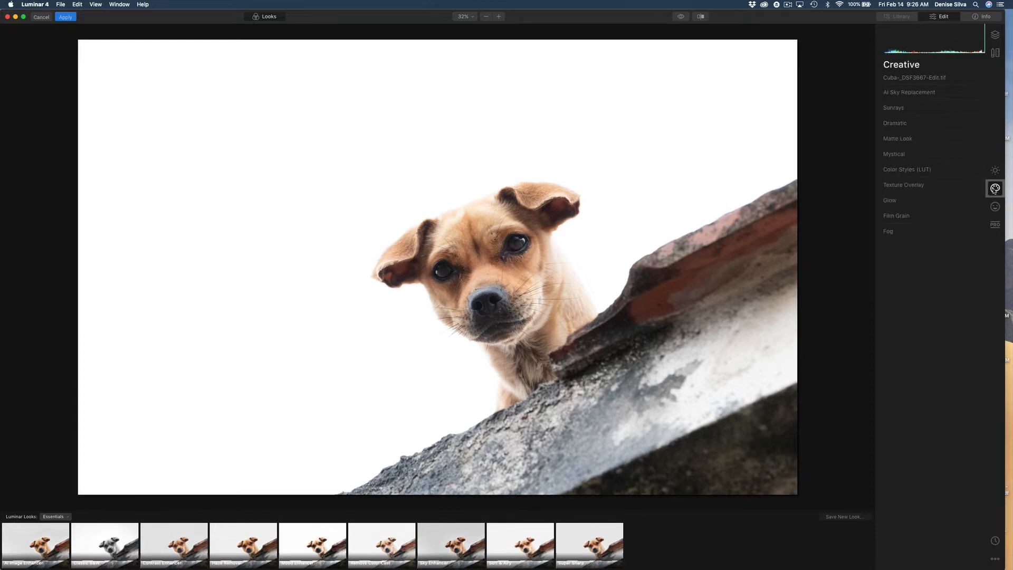
click(920, 93)
click(921, 109)
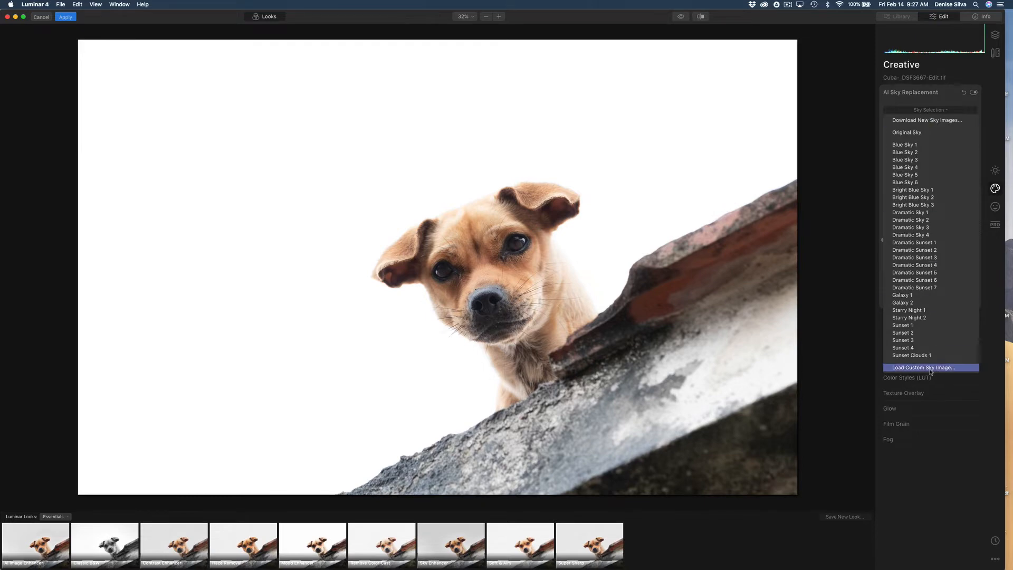
click(931, 372)
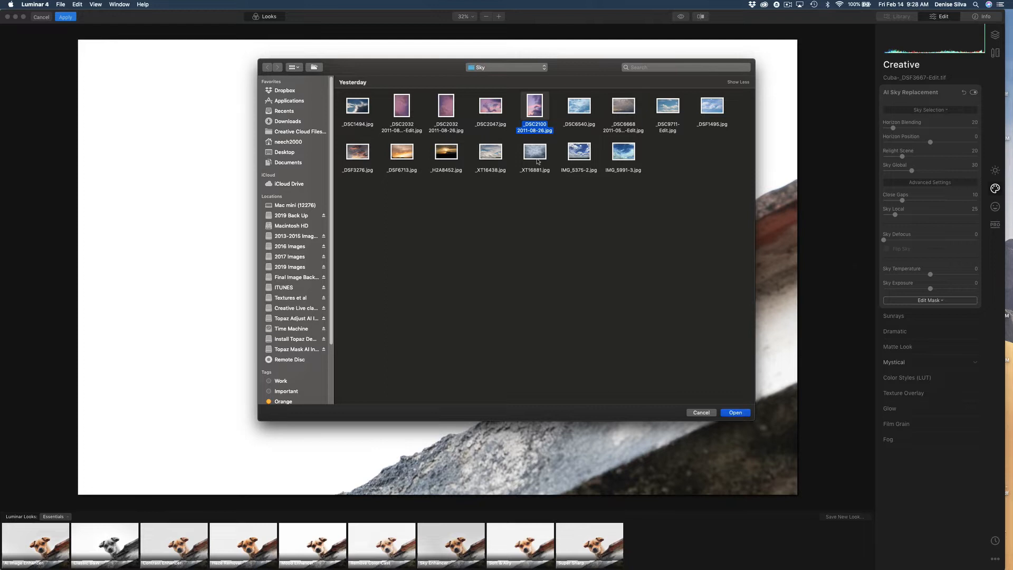
click(535, 153)
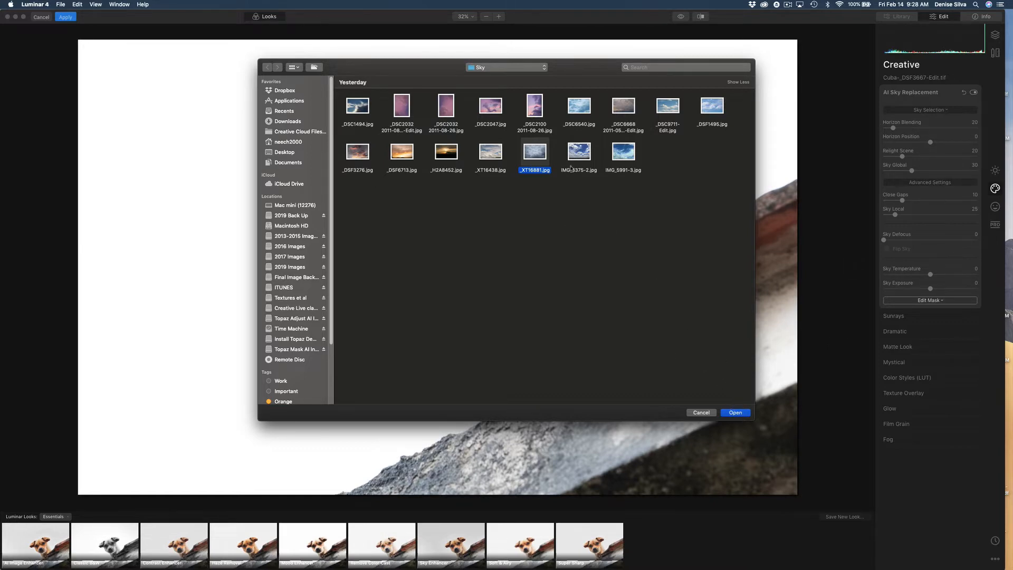
click(734, 412)
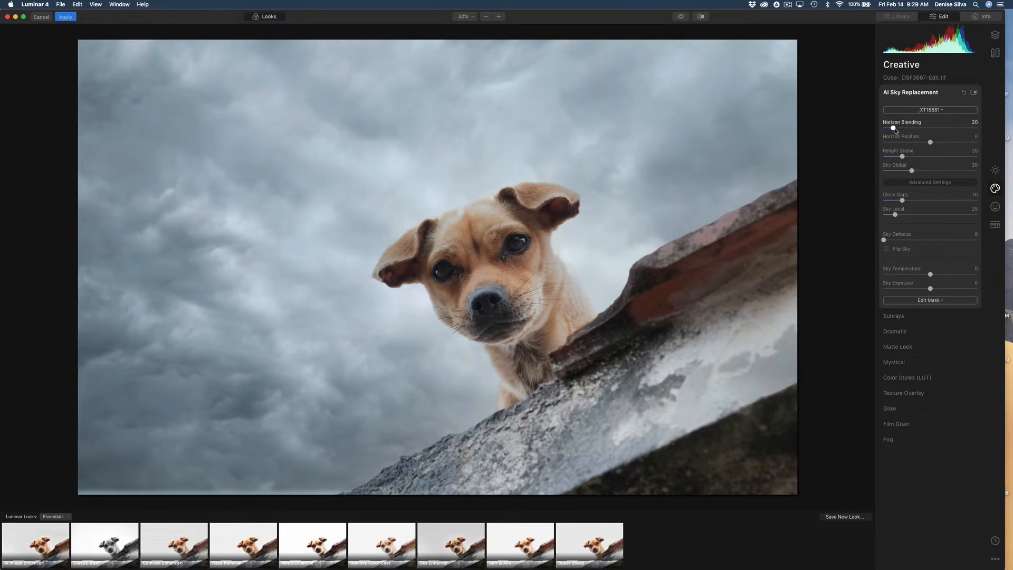
Set the dog photo's Horizon Blending to 0 and its Horizon Position to -68.
drag(893, 128, 880, 131)
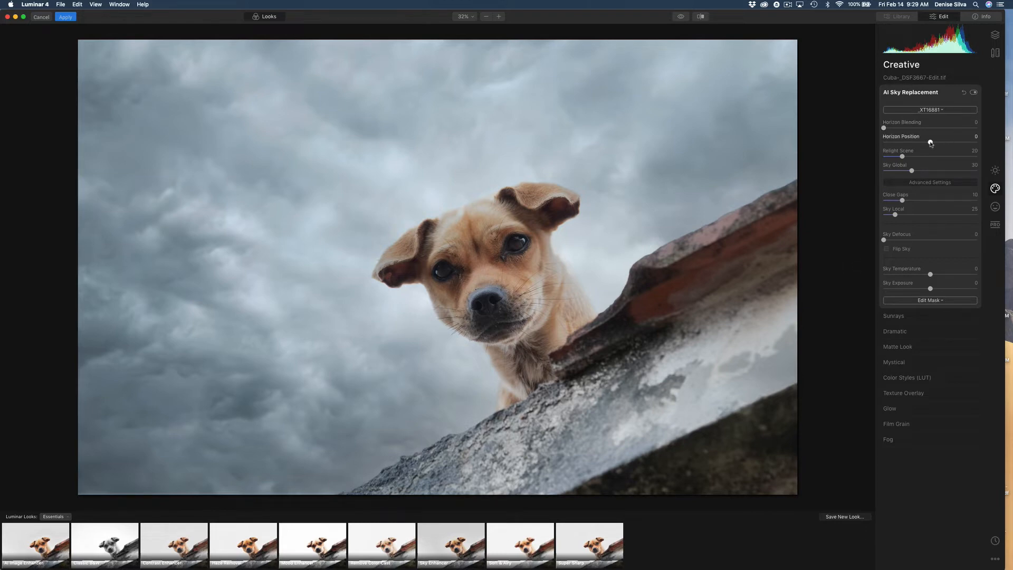
drag(930, 143, 898, 146)
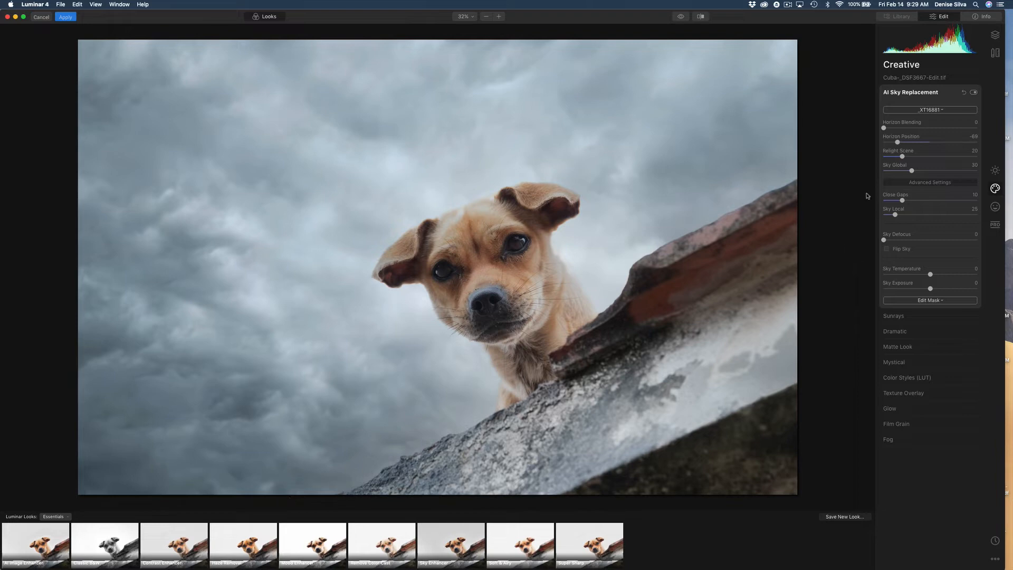
drag(898, 143, 949, 144)
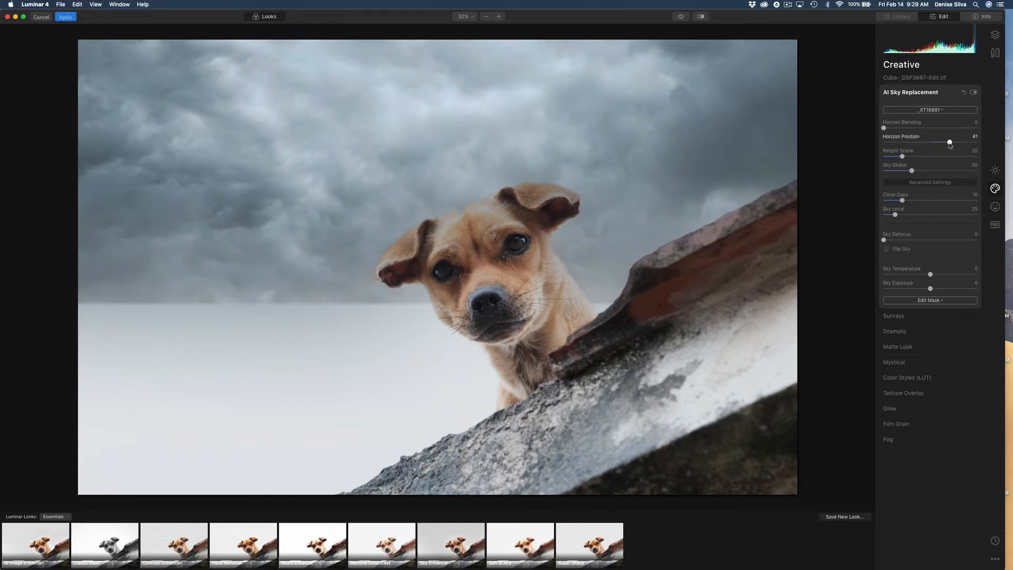
drag(949, 142, 907, 143)
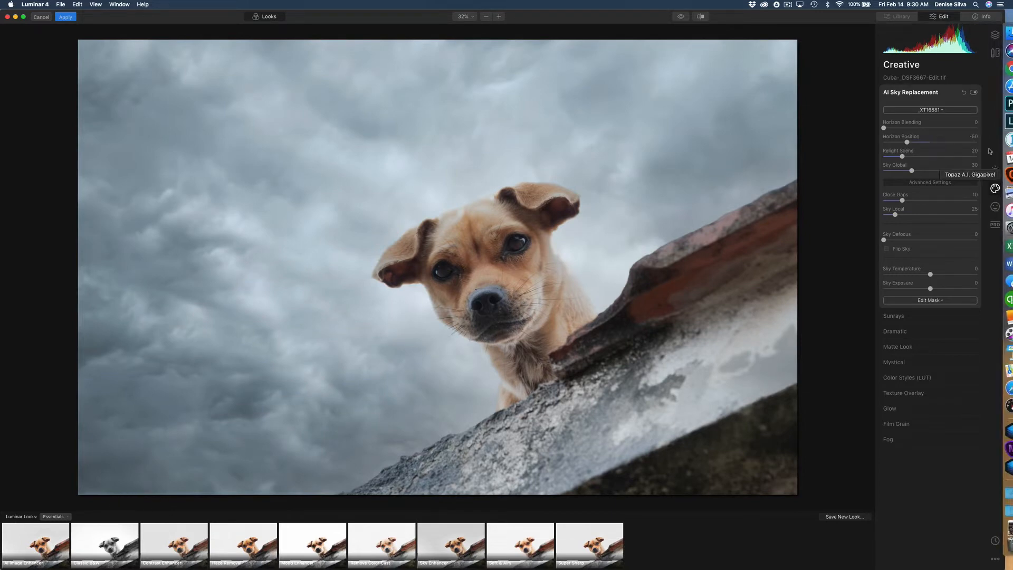
drag(908, 142, 898, 144)
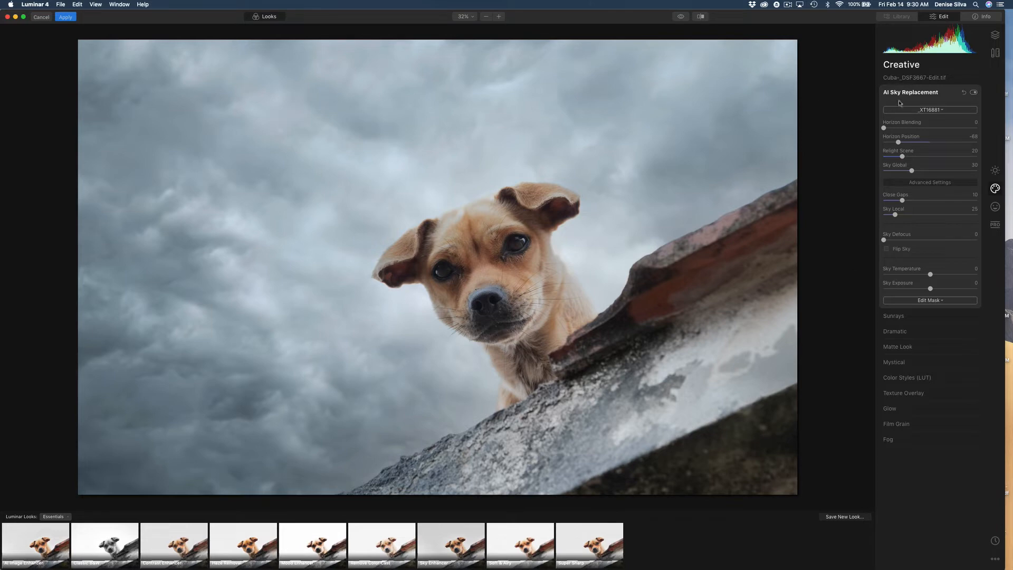
Apply the dog photo's sky replacement and return to Photoshop.
click(932, 110)
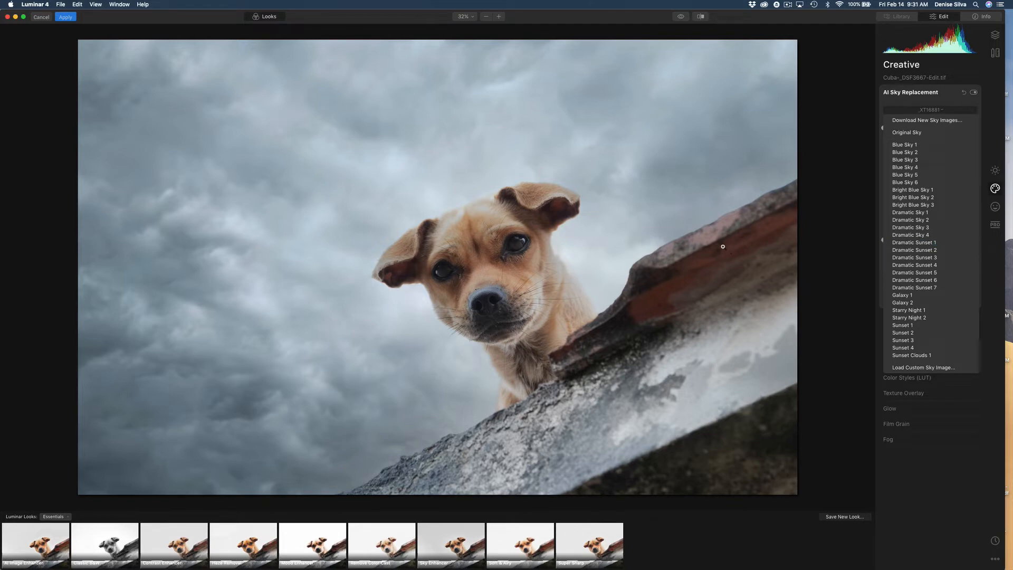
click(59, 21)
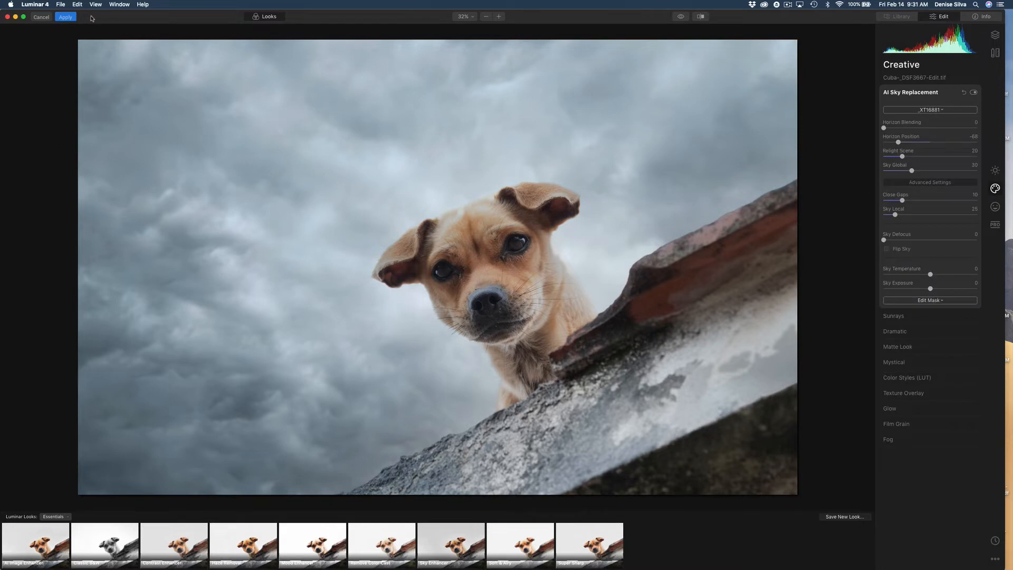
click(63, 18)
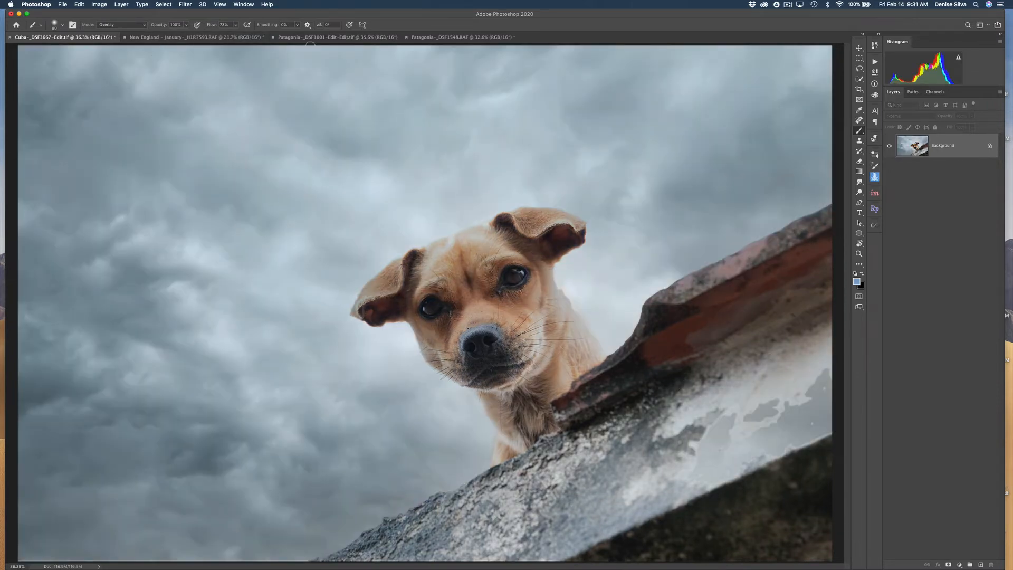
Open the Patagonia _DSF1001 mountain photo in the Luminar 4 plug-in and expand the AI Sky Replacement settings.
click(335, 37)
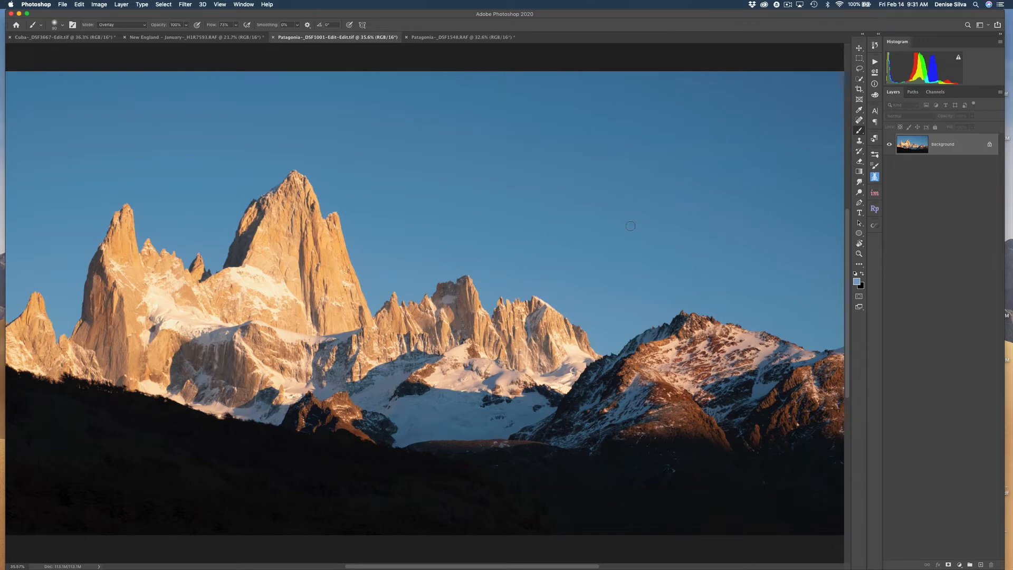
click(190, 5)
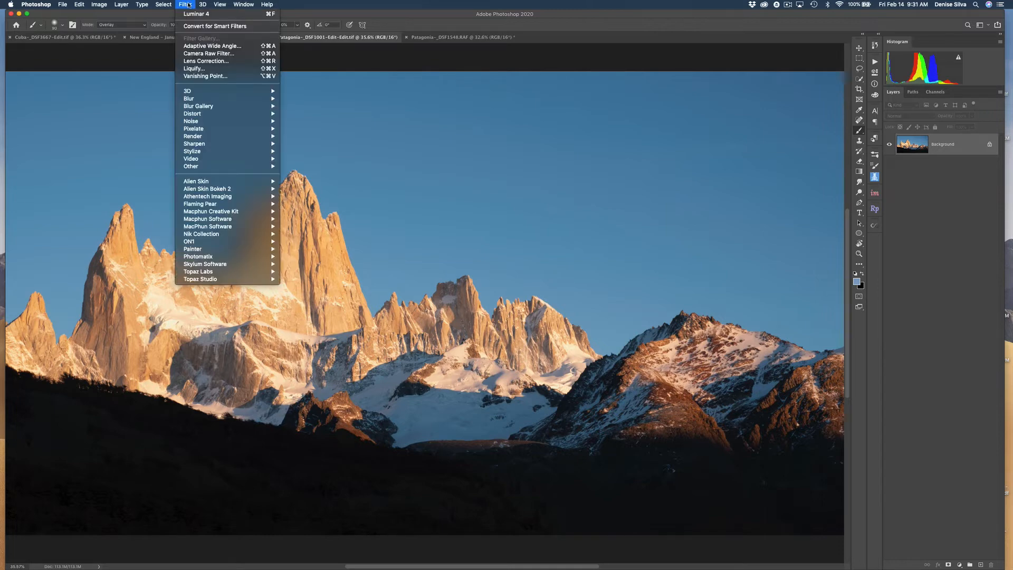
mouse_move(228, 265)
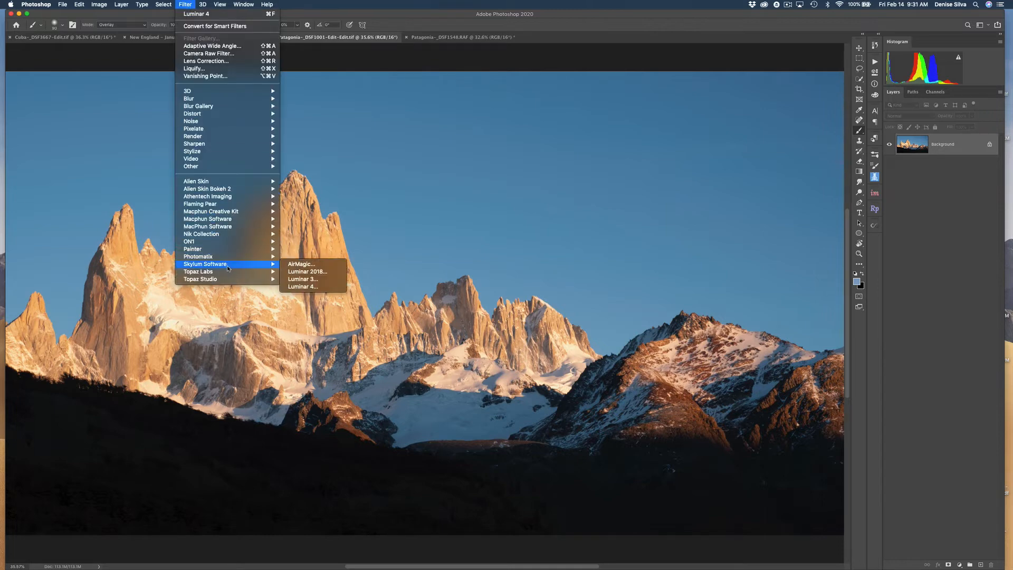
click(316, 286)
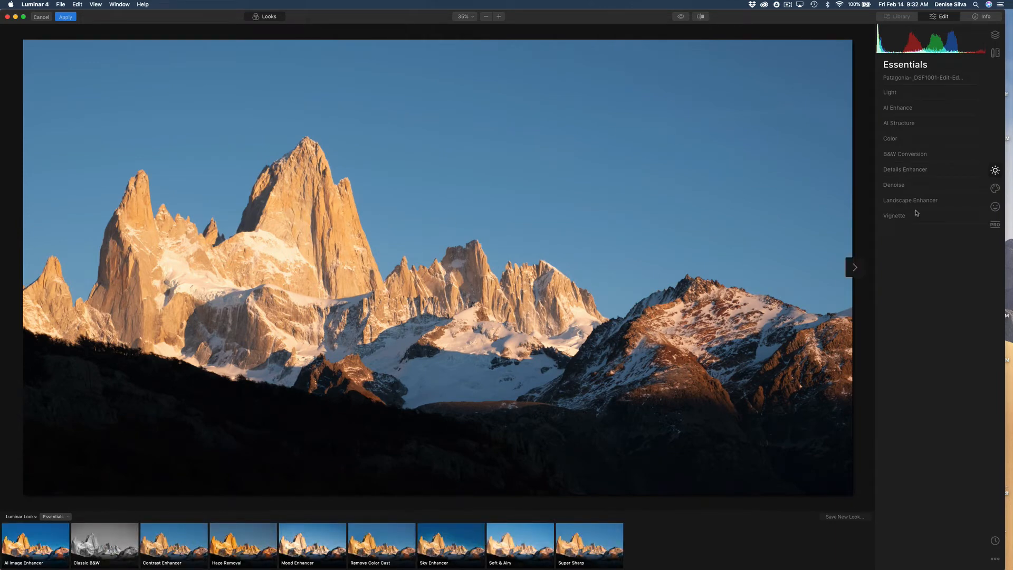
click(996, 188)
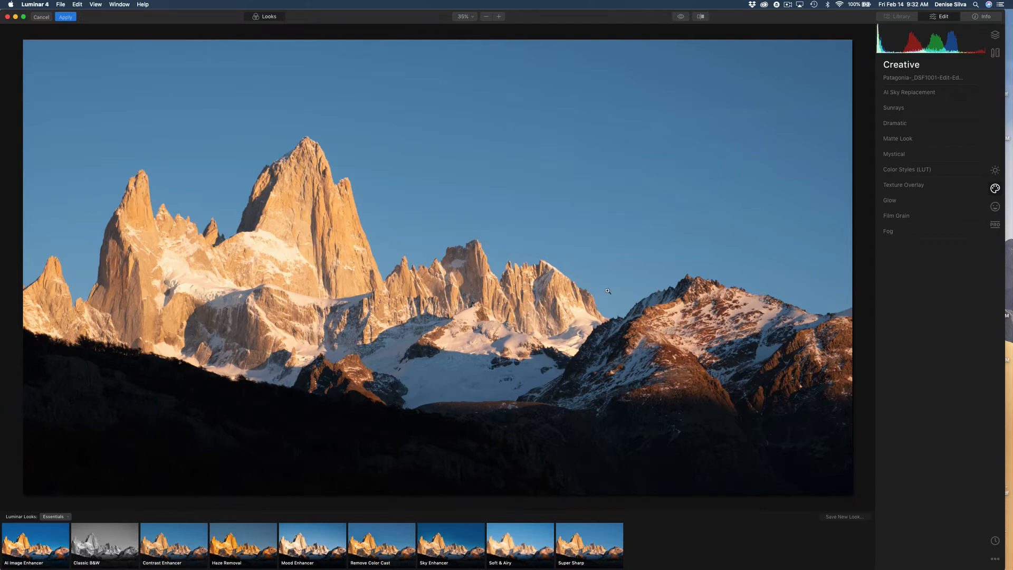
click(917, 92)
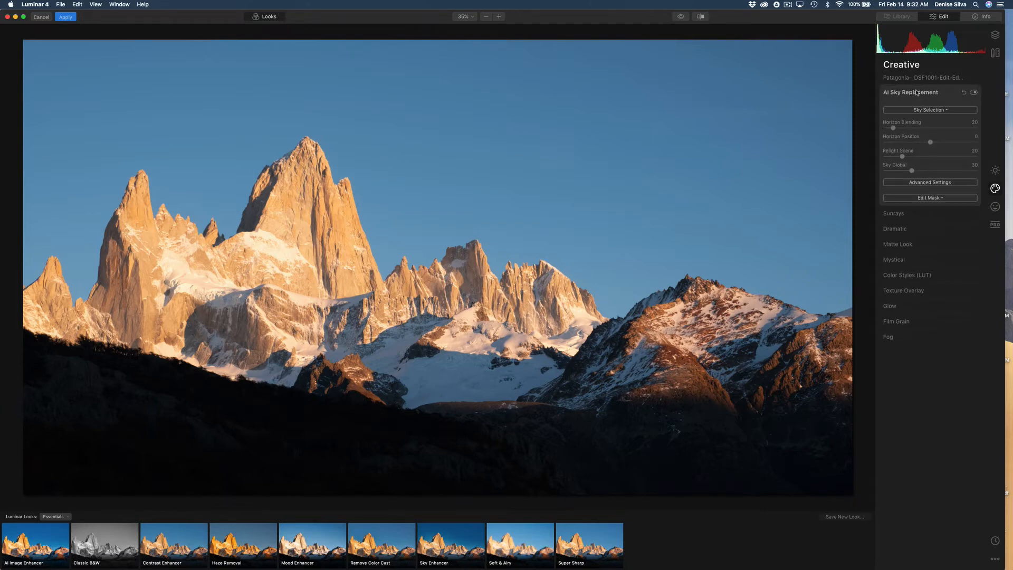
Try the custom sky image _DSF6713.jpg behind the mountains with Horizon Position at -82.
click(926, 110)
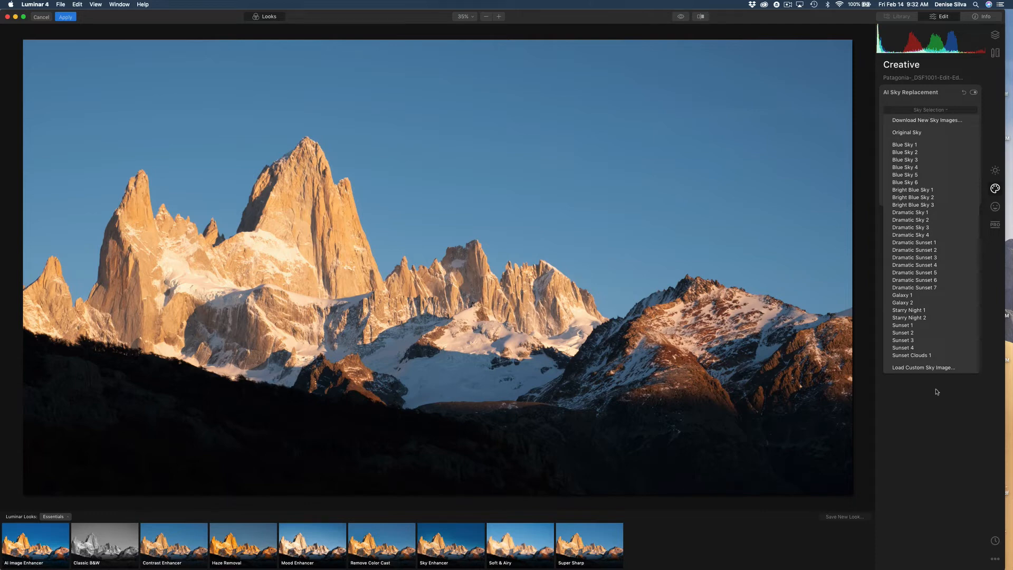
click(932, 369)
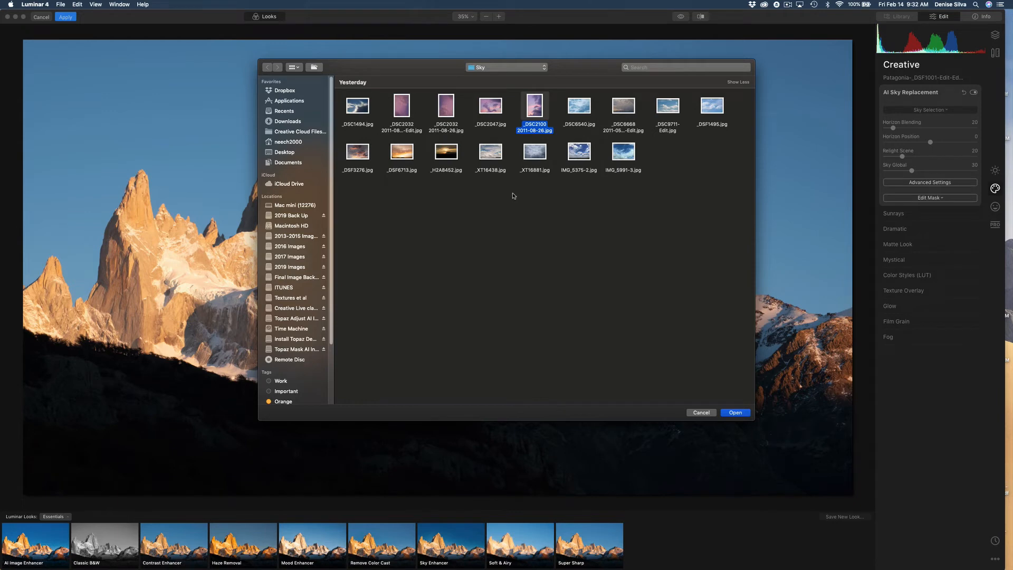
key(Down)
key(Left)
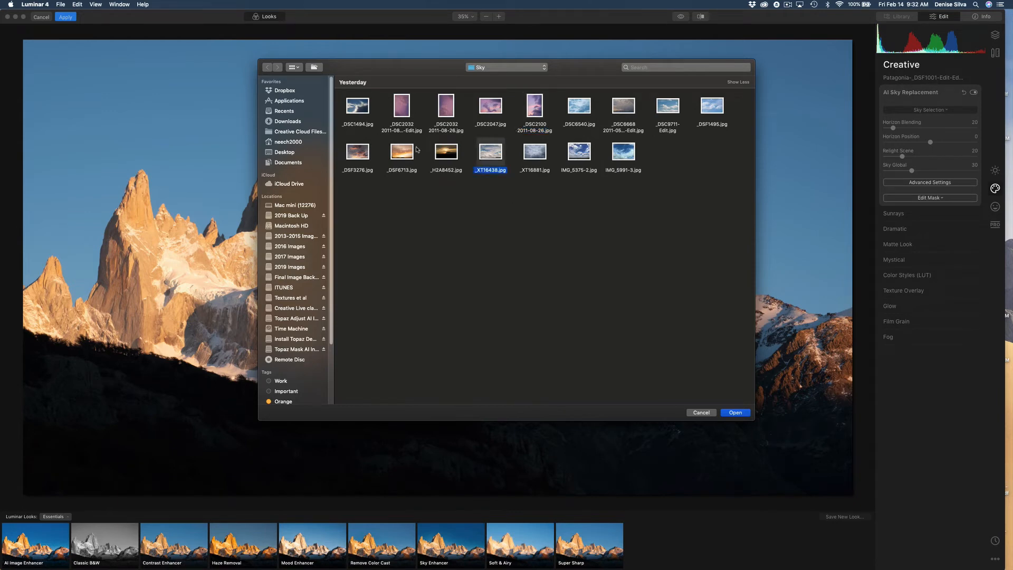
key(Left)
key(Left)
click(730, 413)
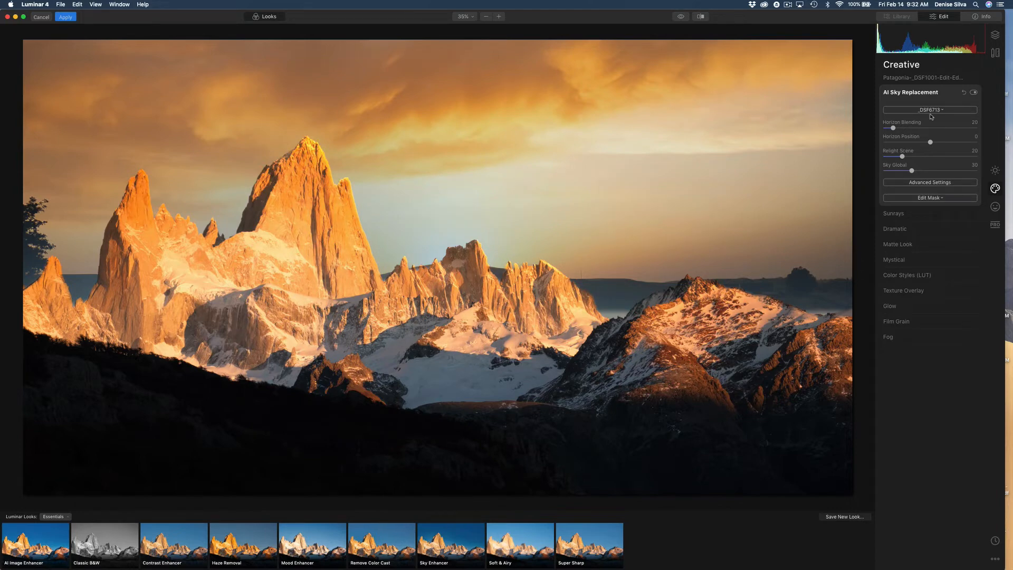
drag(930, 142, 900, 143)
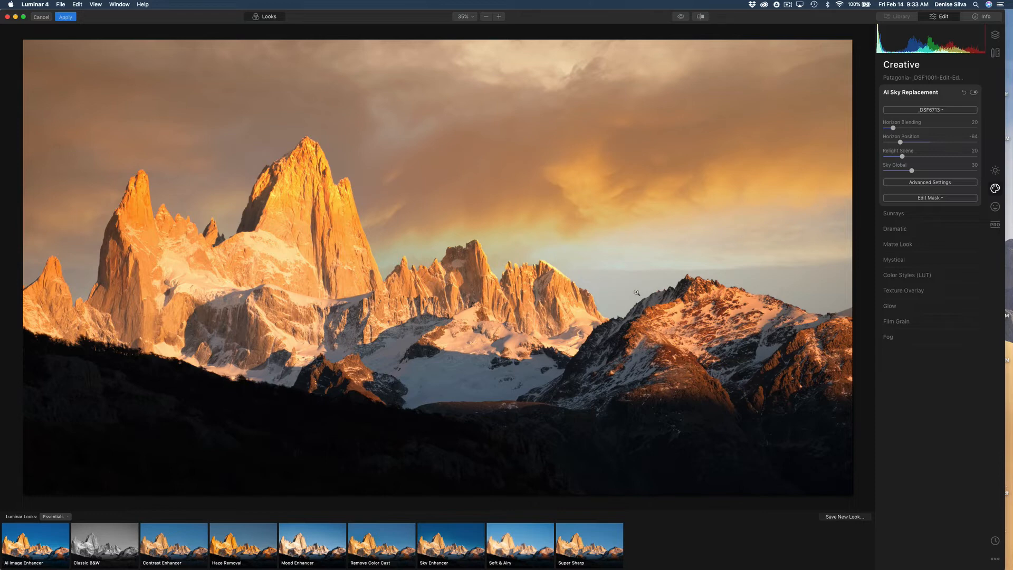
drag(901, 142, 892, 142)
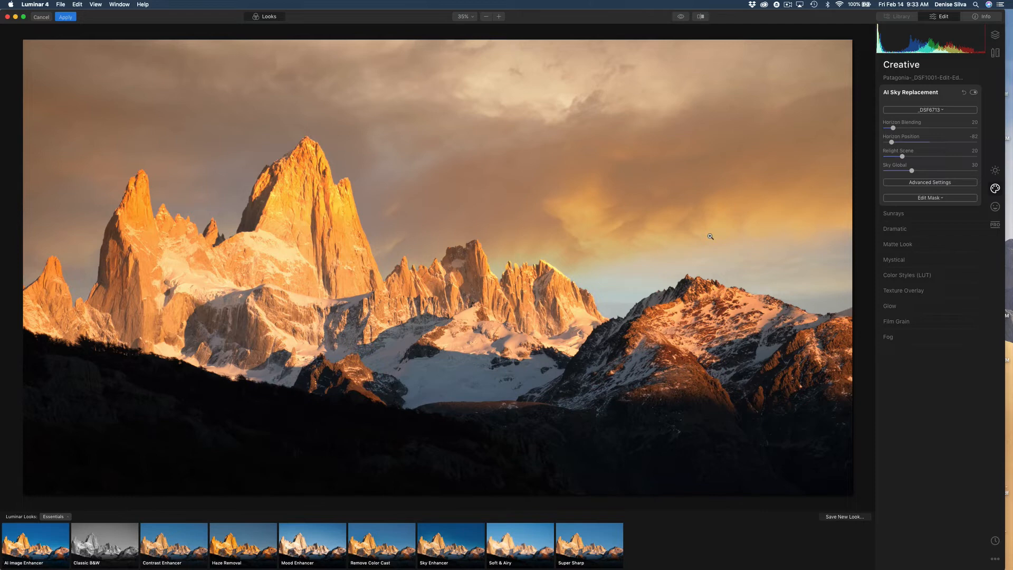
Load the custom sky image _XT16438.jpg behind the mountains and set its Horizon Position to -68.
click(930, 110)
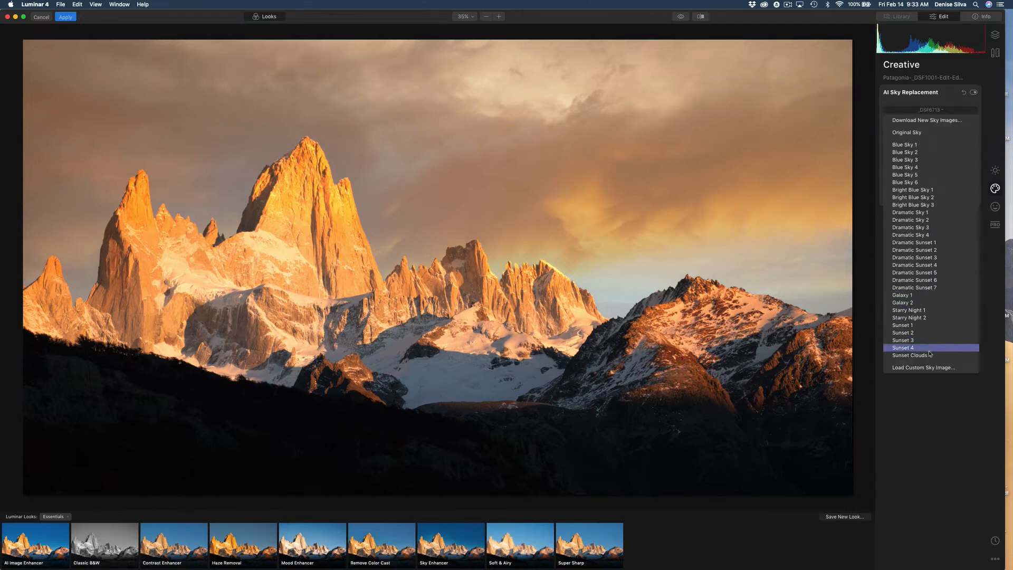
click(932, 368)
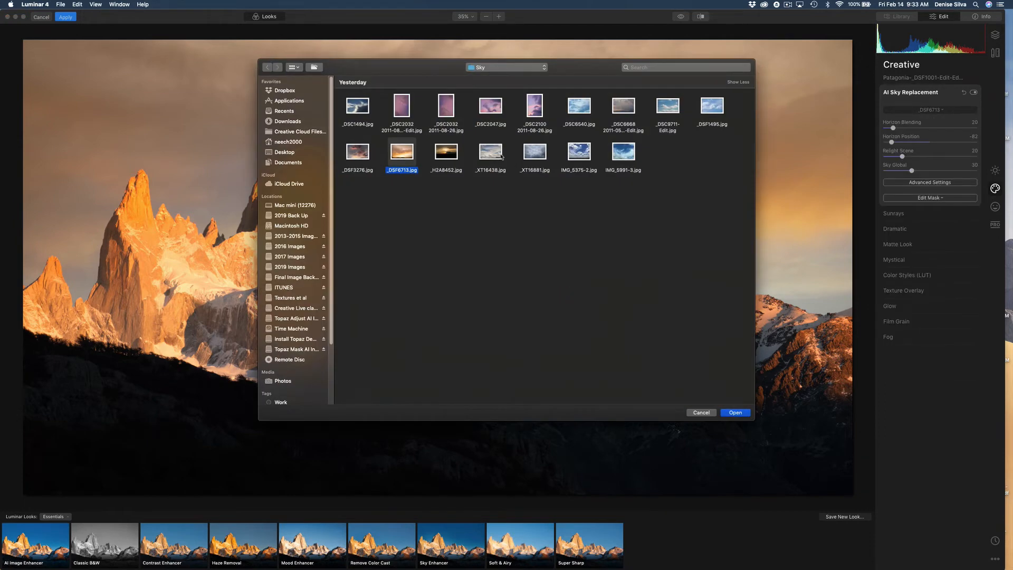
click(502, 156)
click(736, 412)
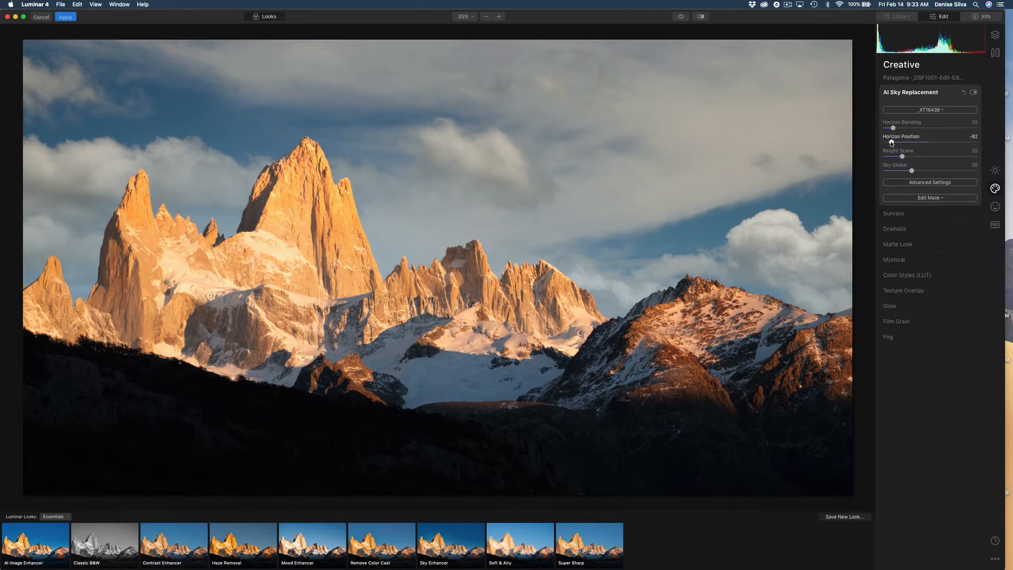
drag(892, 142, 897, 144)
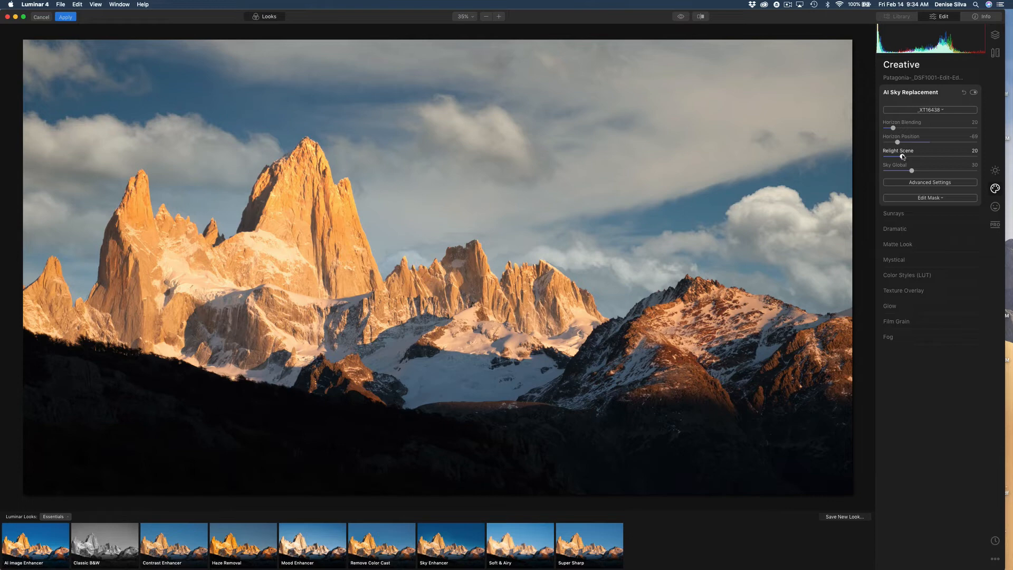
Set Relight Scene to 57 and Sky Global to 44, and expand the advanced sky settings.
drag(903, 157, 939, 158)
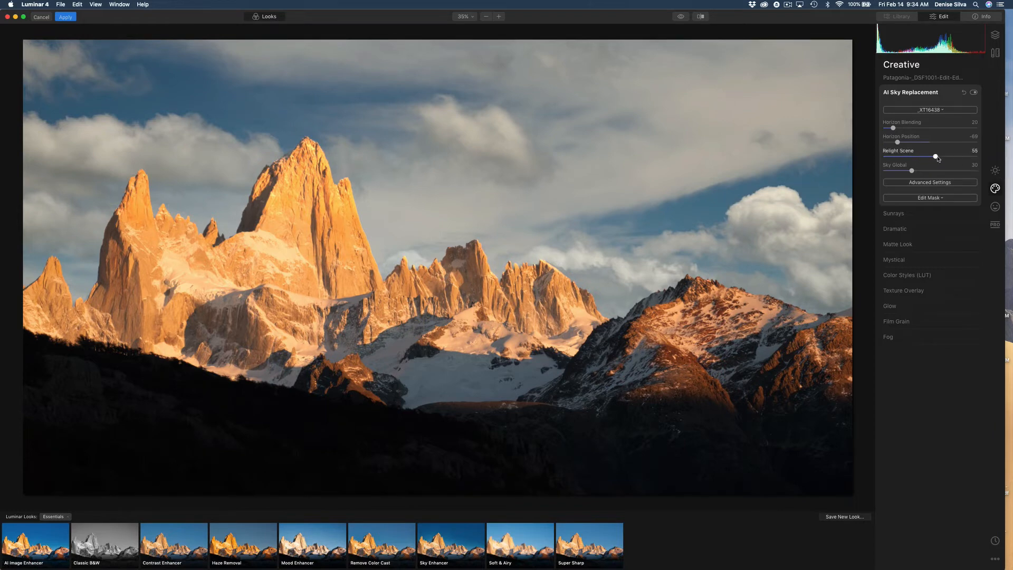
mouse_move(936, 157)
mouse_down()
mouse_move(872, 158)
mouse_move(937, 157)
mouse_up()
mouse_move(911, 171)
mouse_down()
mouse_move(938, 172)
mouse_move(917, 172)
mouse_move(925, 172)
mouse_up()
click(937, 184)
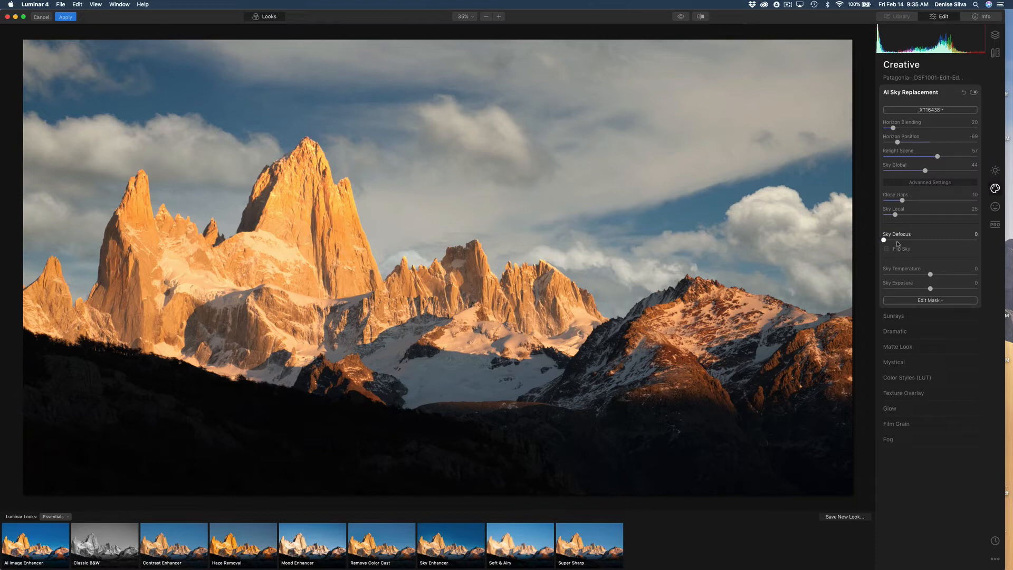
Try Sky Defocus at 54 and return it to 0, and set Sky Temperature to 22 and Sky Exposure to 28.
drag(884, 240, 936, 239)
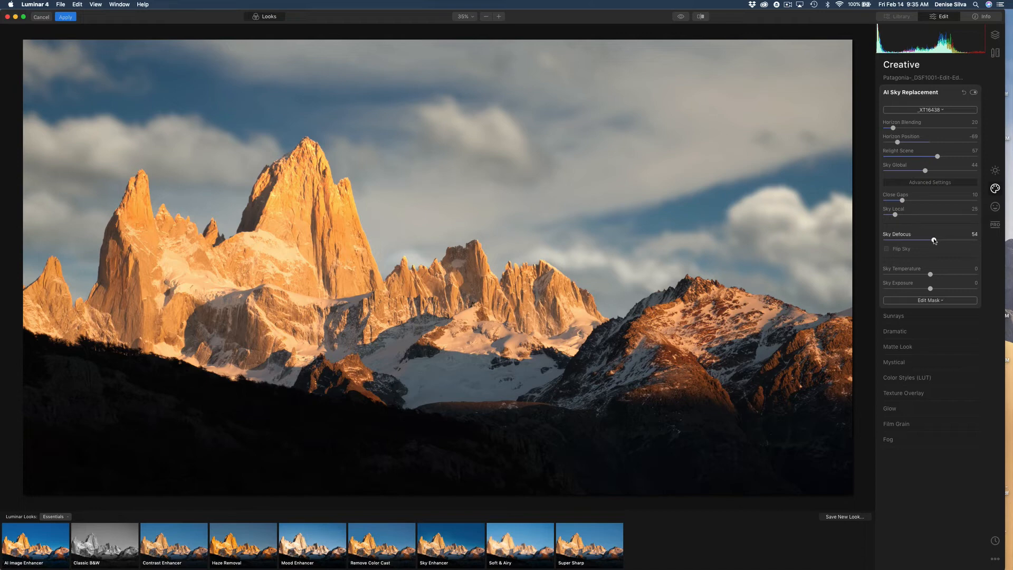
drag(934, 240, 875, 241)
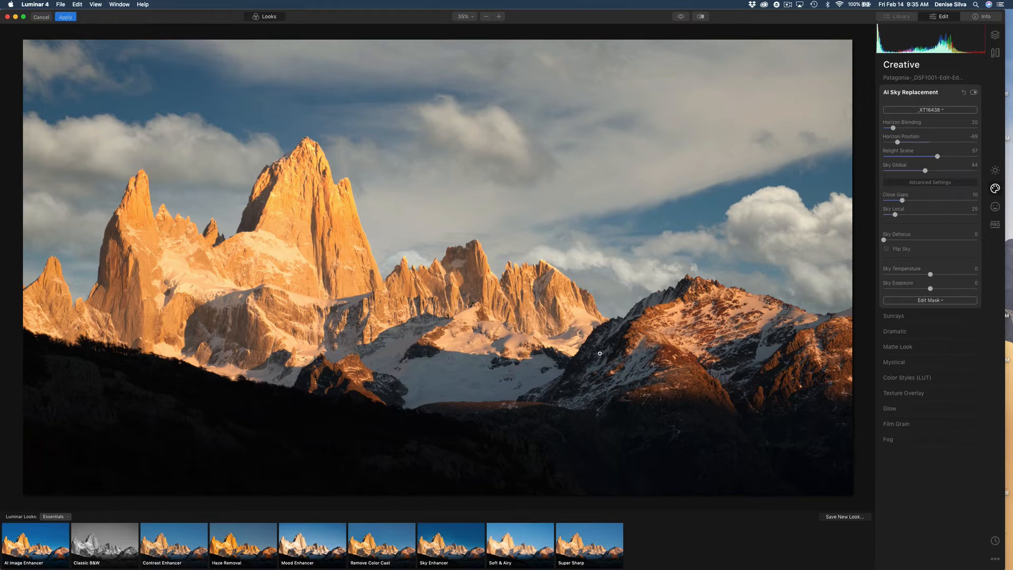
drag(930, 274, 941, 275)
drag(934, 291, 945, 290)
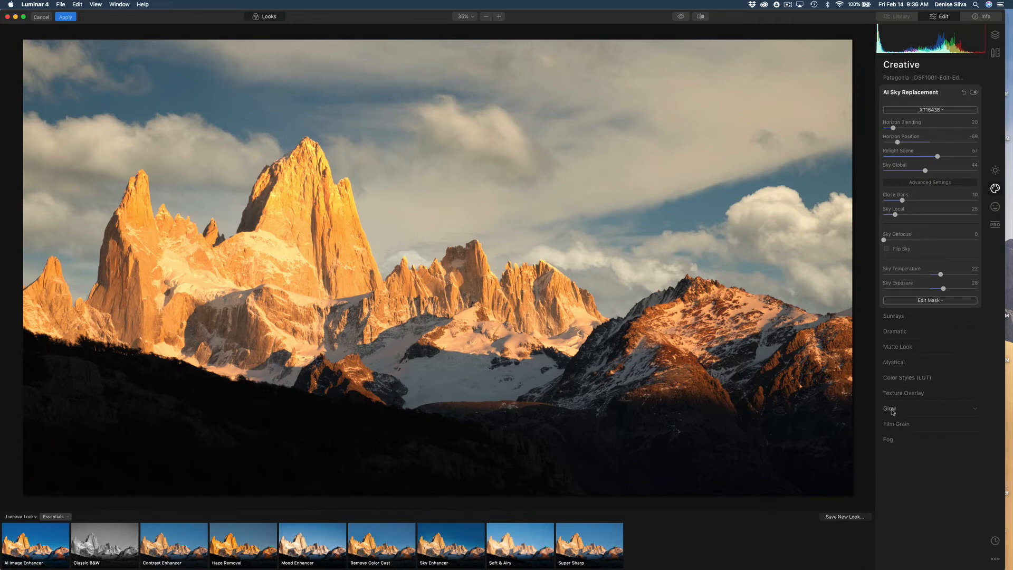
Set the Mystical effect's Amount to 11 and the Light filter's Highlights to -28 for the mountain photo.
click(903, 363)
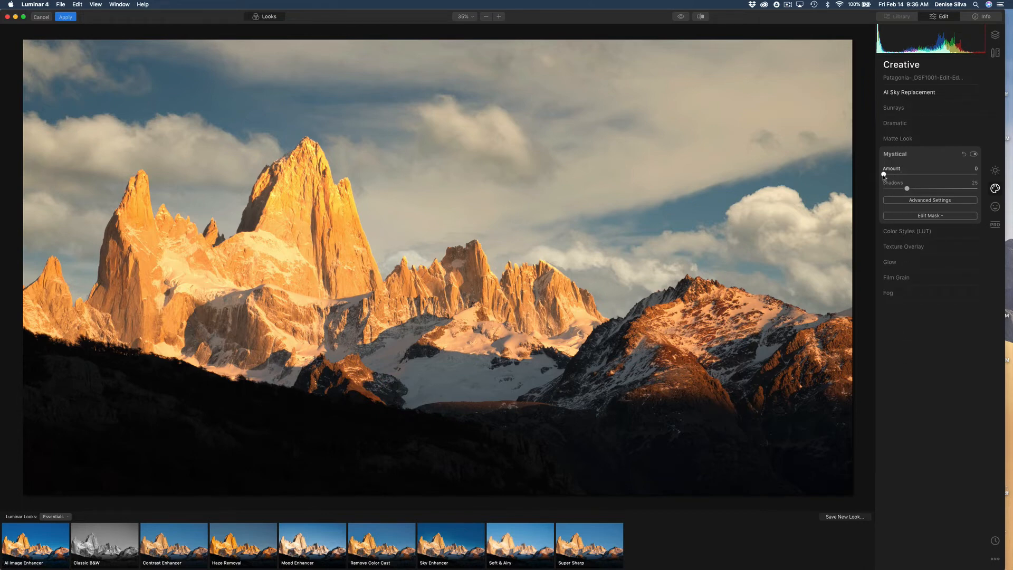
drag(884, 174, 894, 174)
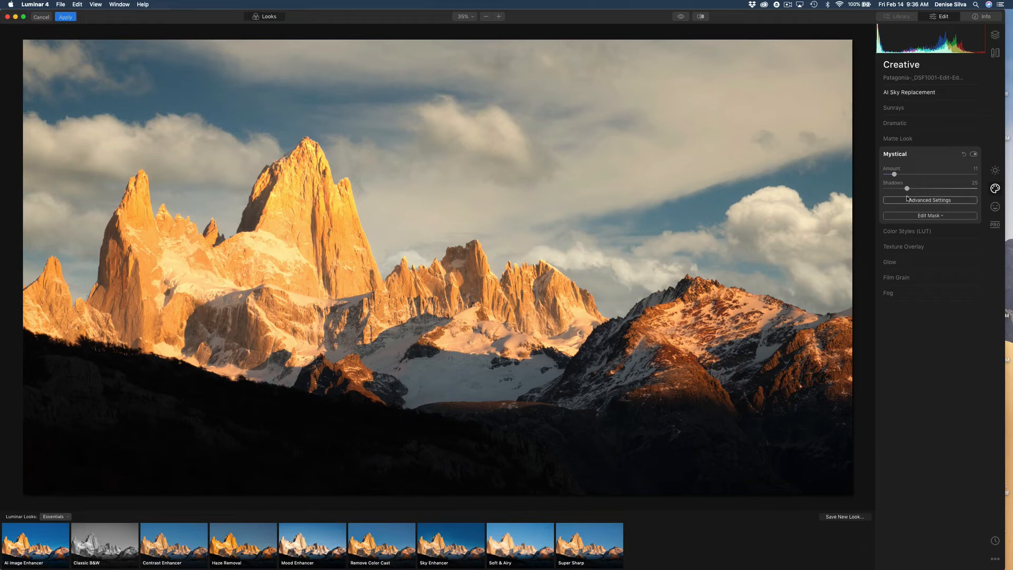
click(996, 170)
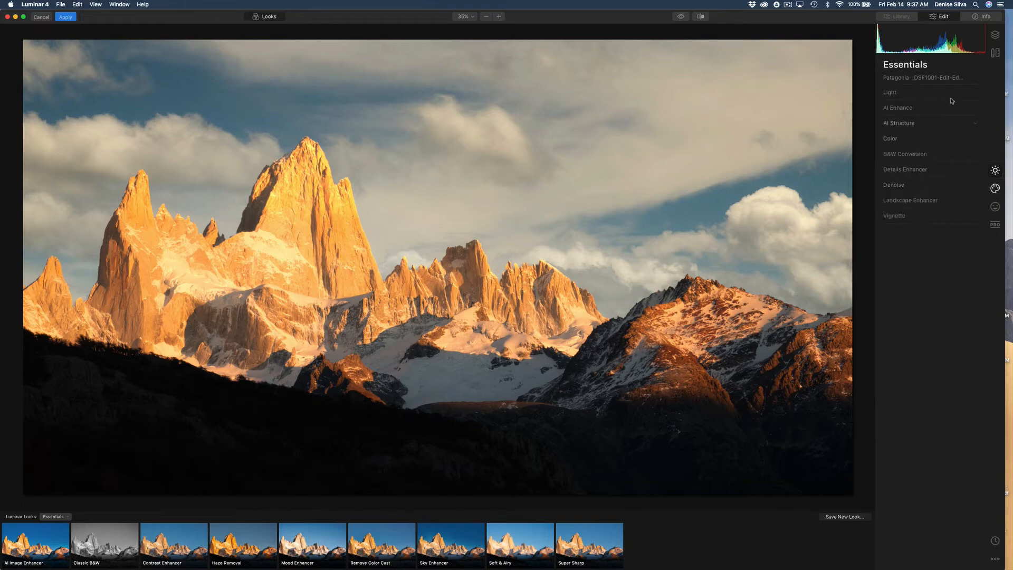
click(900, 108)
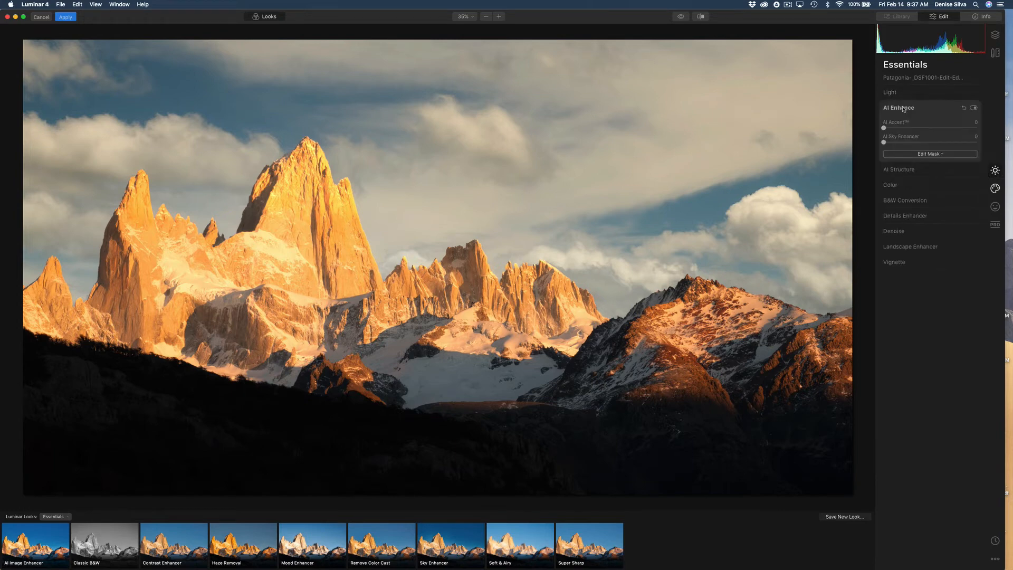
click(897, 93)
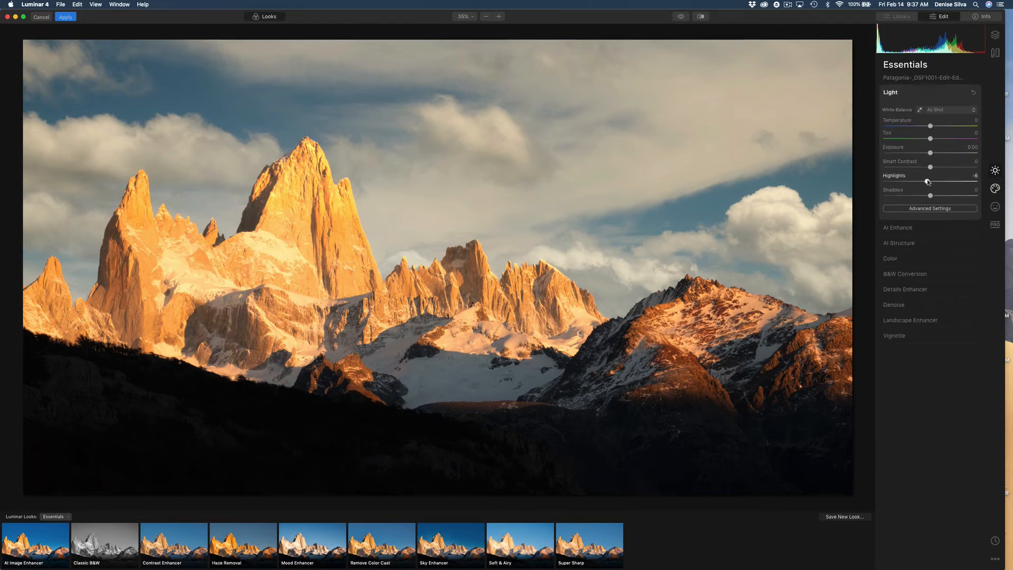
drag(930, 180, 916, 184)
Set AI Accent to 39 in AI Enhance and compare the mountain photo with the filter off and on.
click(913, 228)
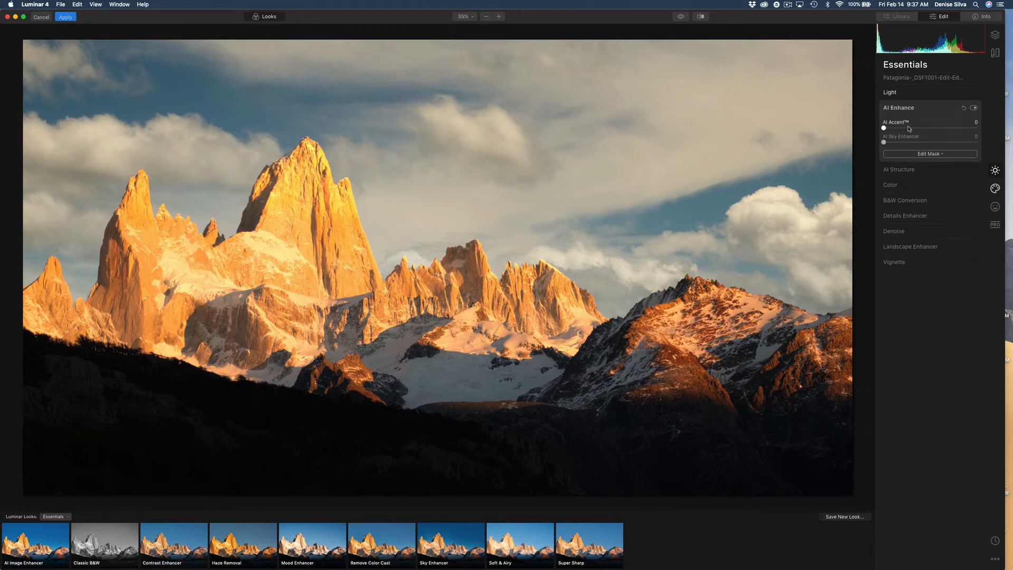
drag(884, 128, 923, 132)
click(974, 108)
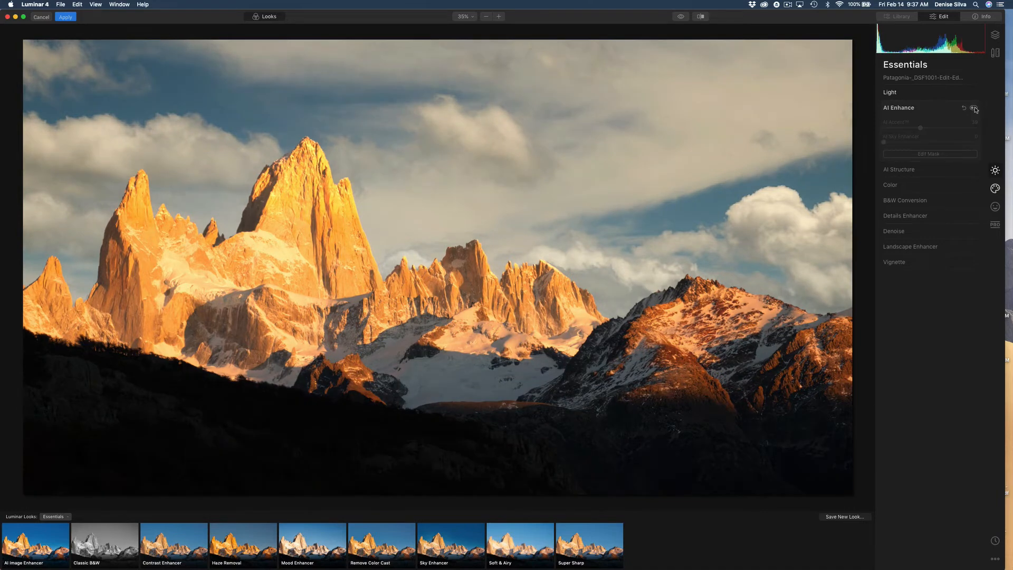
click(974, 109)
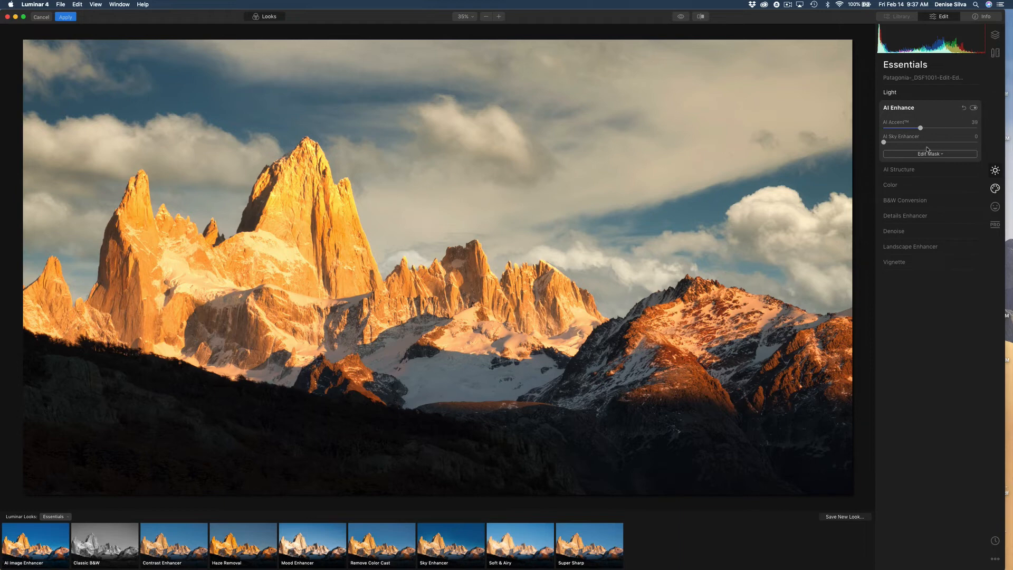
click(974, 108)
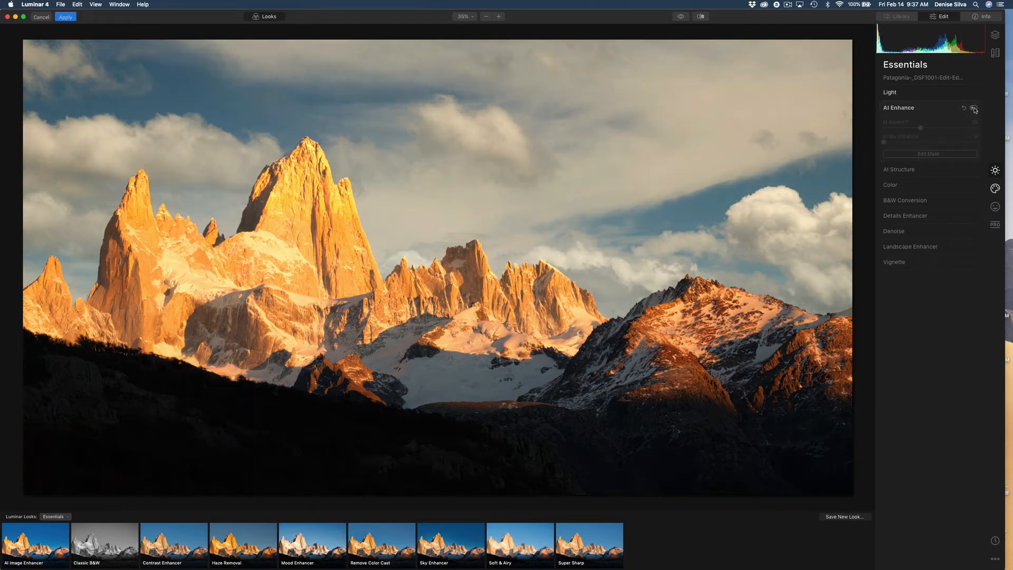
click(974, 108)
click(974, 108)
click(975, 108)
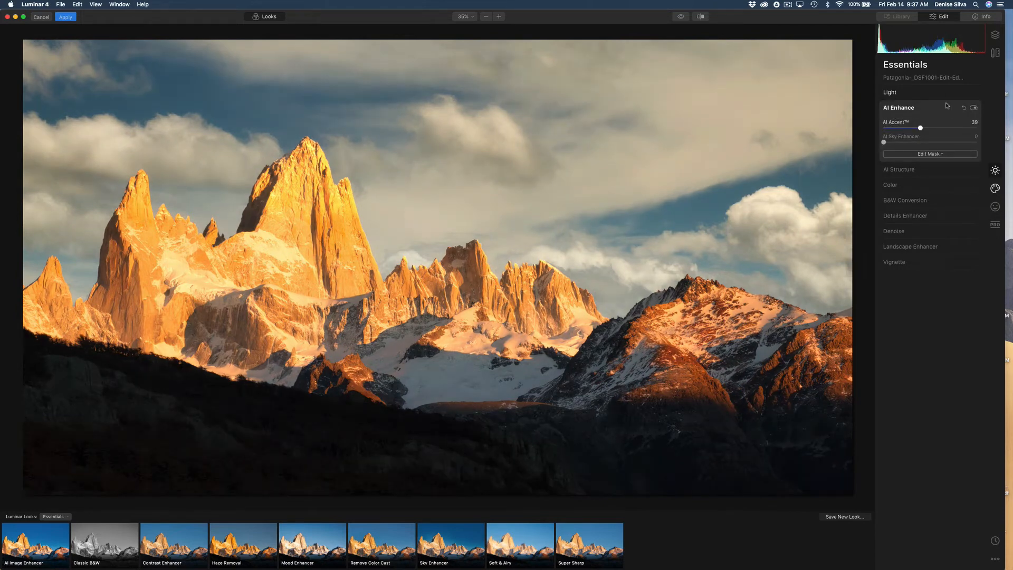
Set the Light filter's Shadows to 37 and compare the mountain photo with AI Enhance off and on again.
click(891, 92)
drag(928, 198, 949, 193)
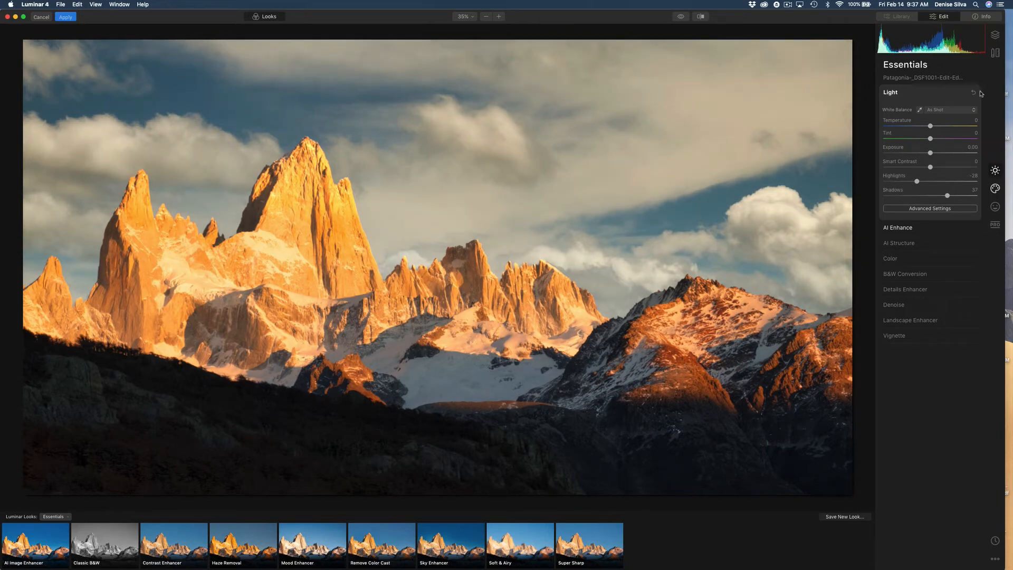
click(900, 228)
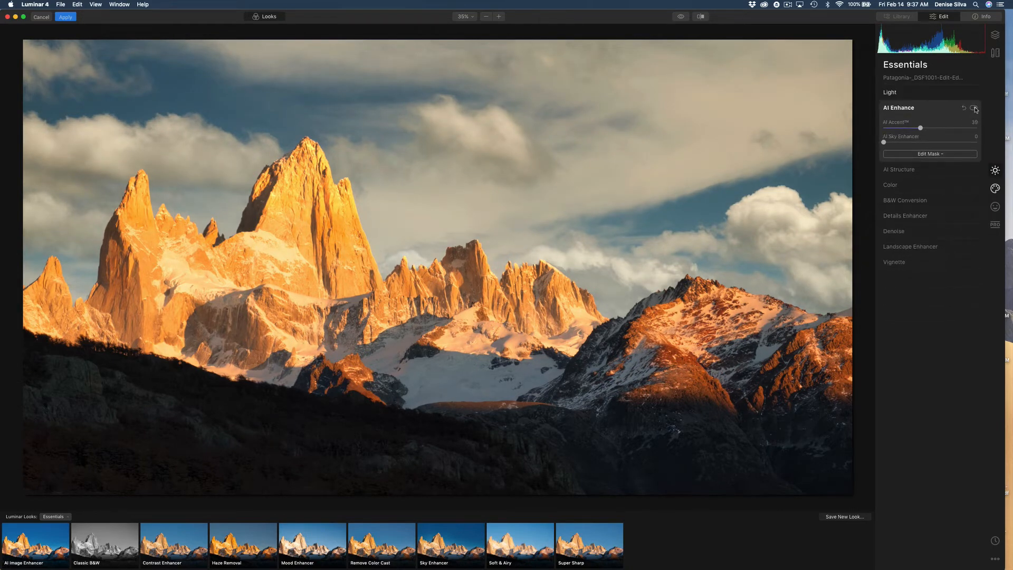
click(975, 108)
click(975, 108)
click(975, 109)
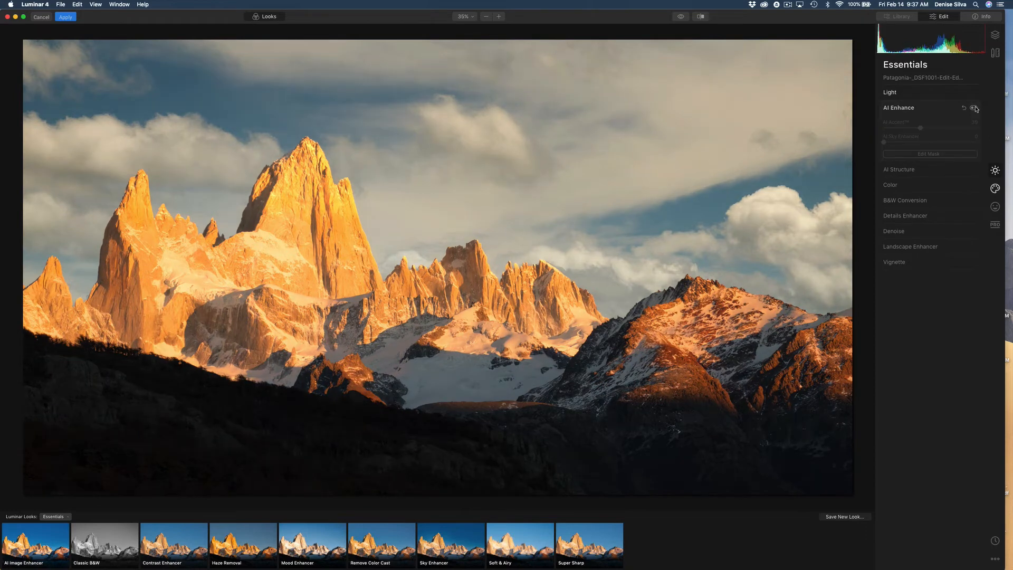
click(975, 108)
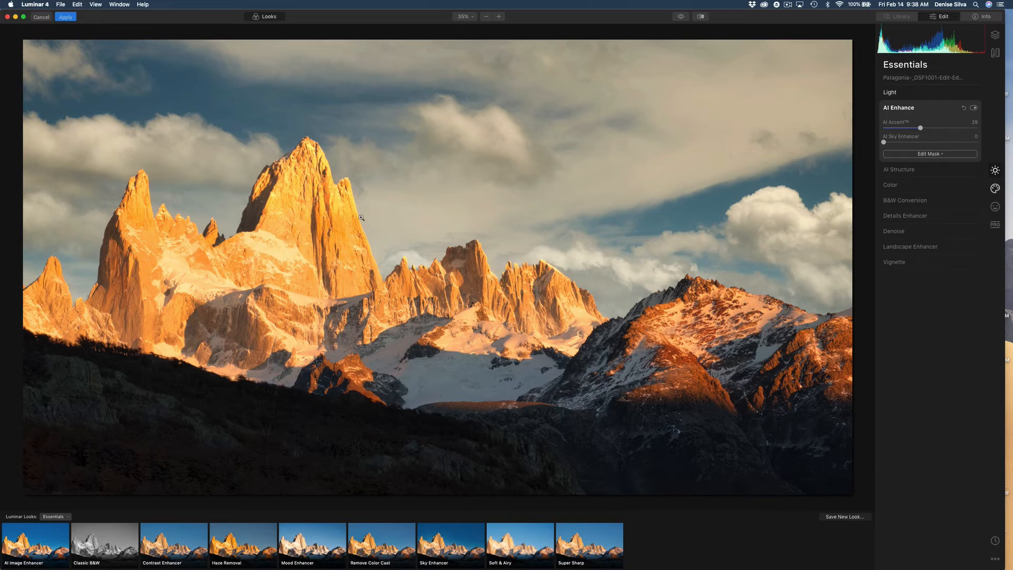
Apply the edits to the Patagonia photo and open the New England _H1R7593.RAF lake photo in the Luminar 4 plug-in.
click(62, 18)
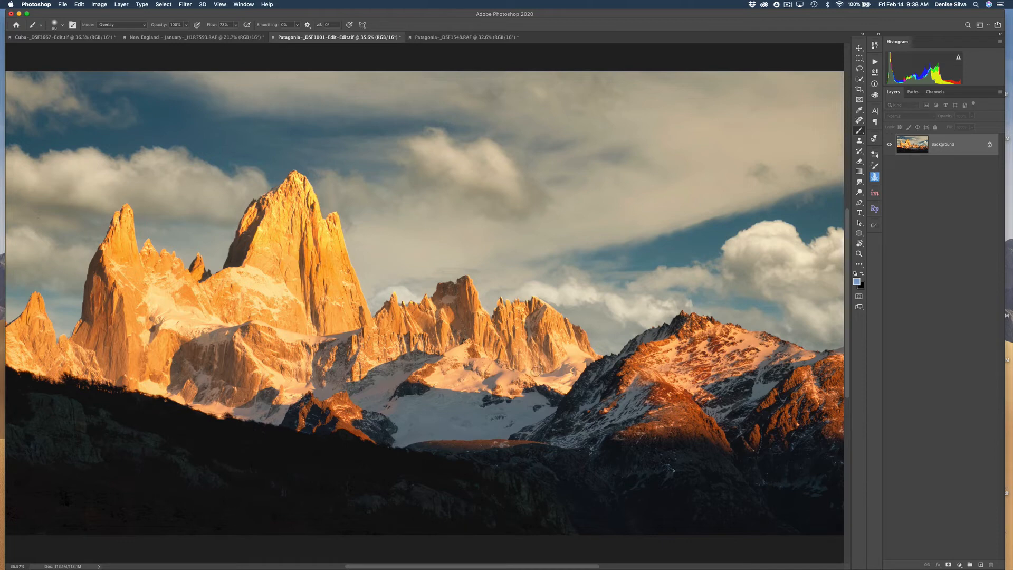
click(171, 38)
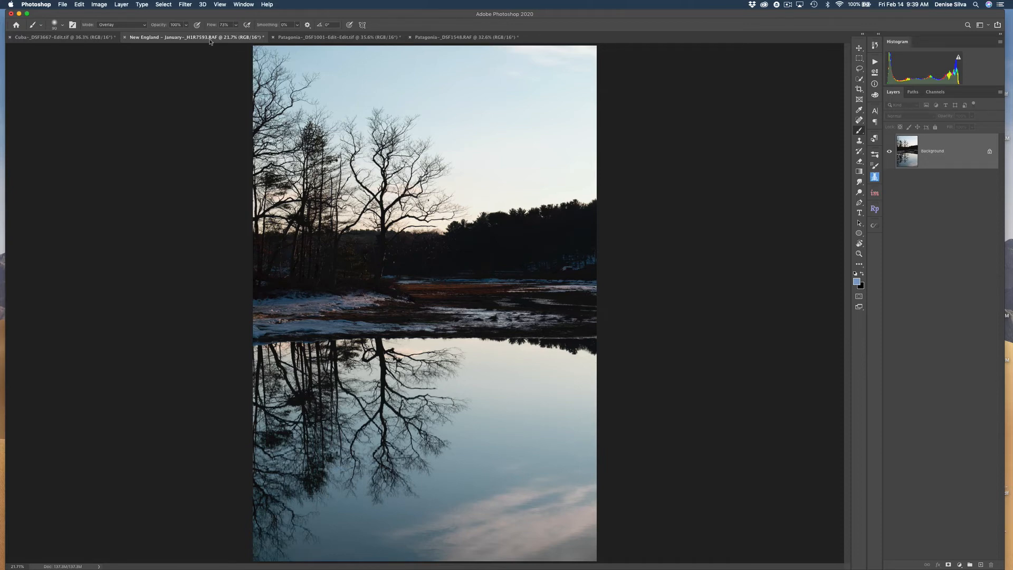
click(185, 6)
mouse_move(233, 264)
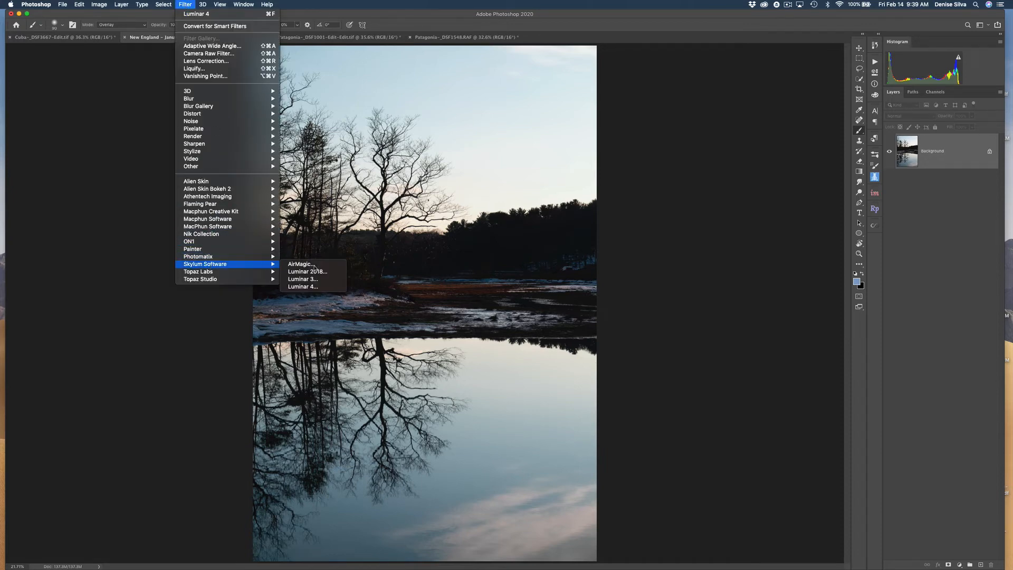
click(322, 289)
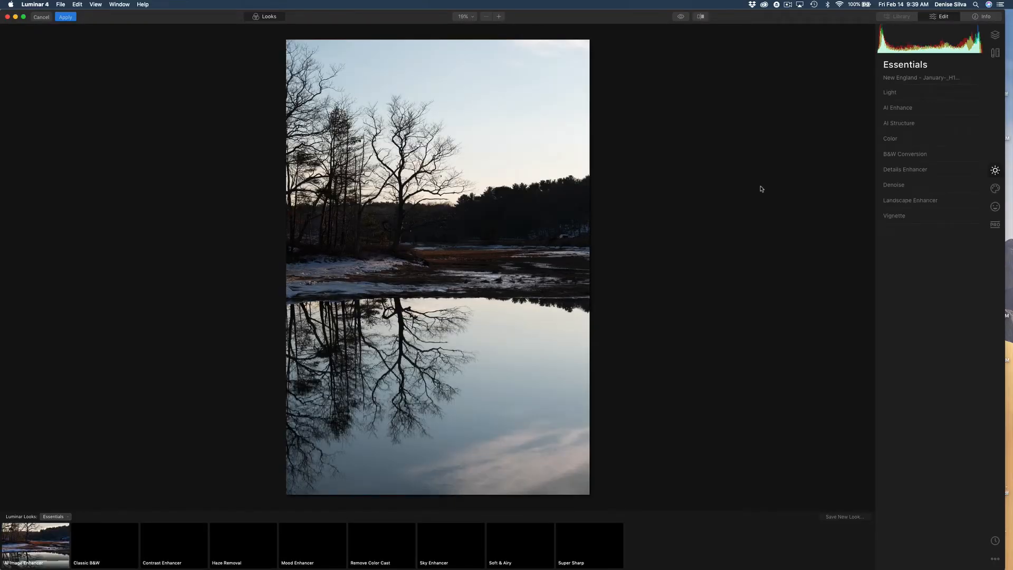
Load the custom sky image _DSC2047.jpg into AI Sky Replacement for the New England lake photo.
click(992, 191)
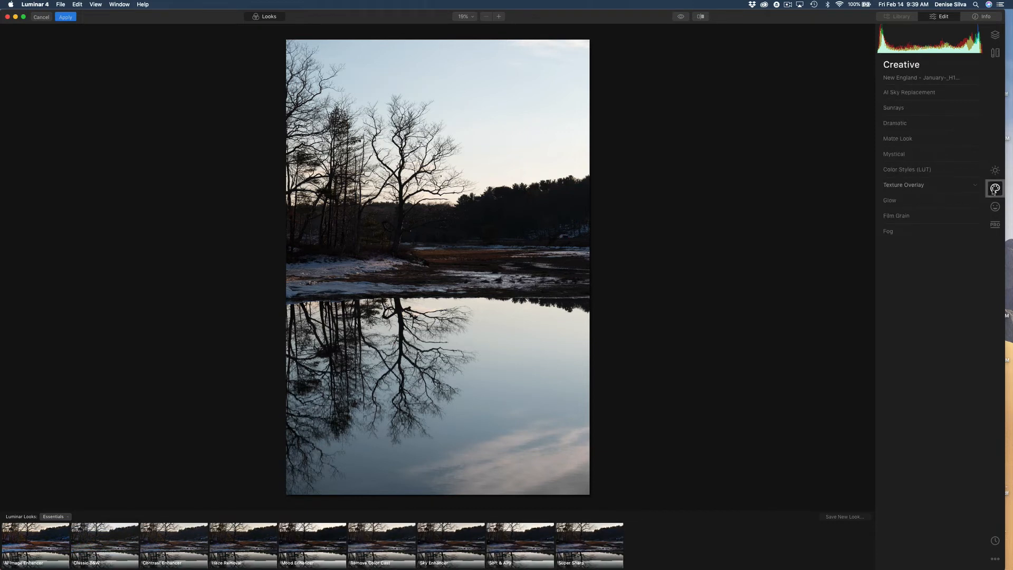
click(912, 92)
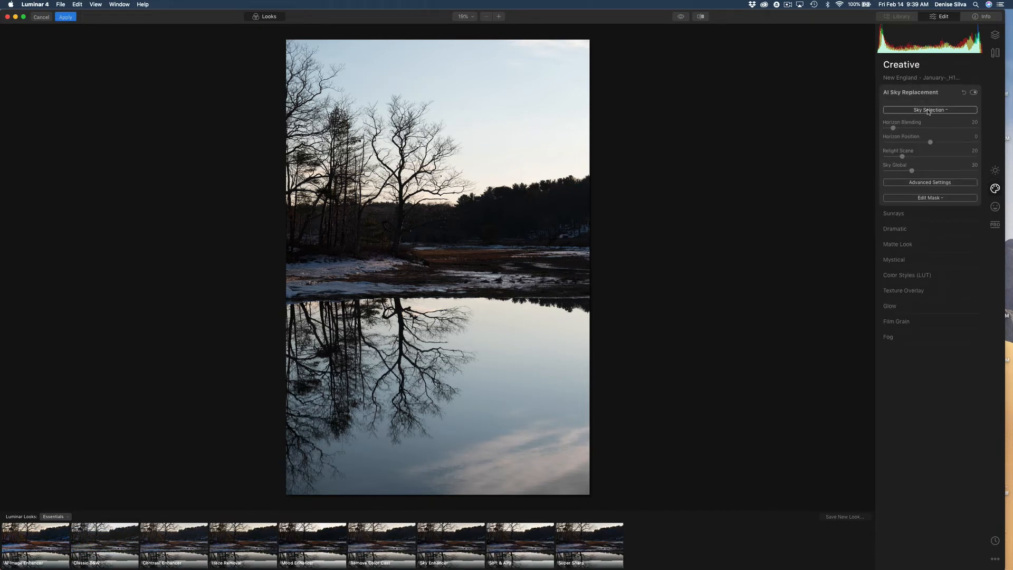
click(928, 109)
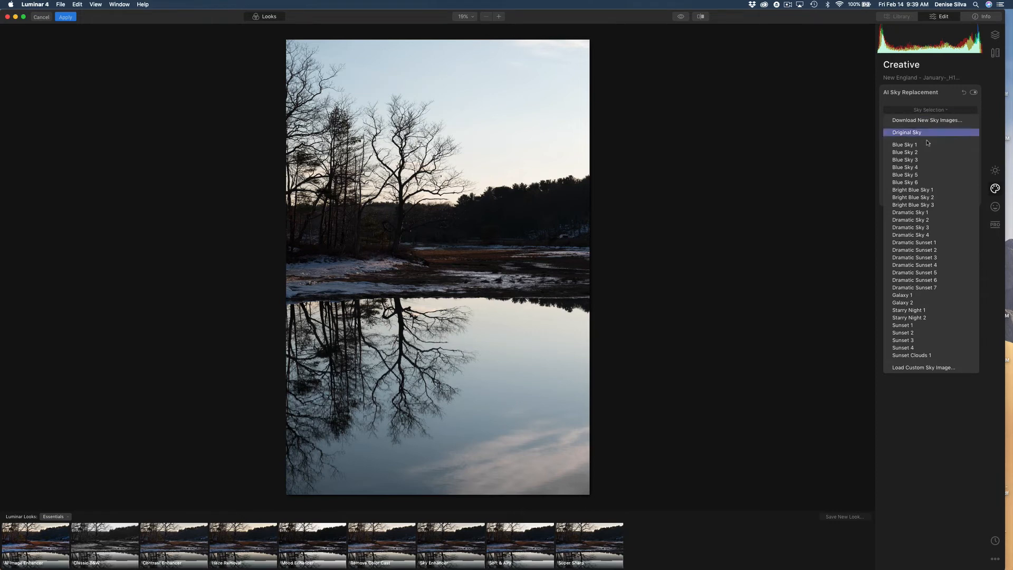
click(930, 368)
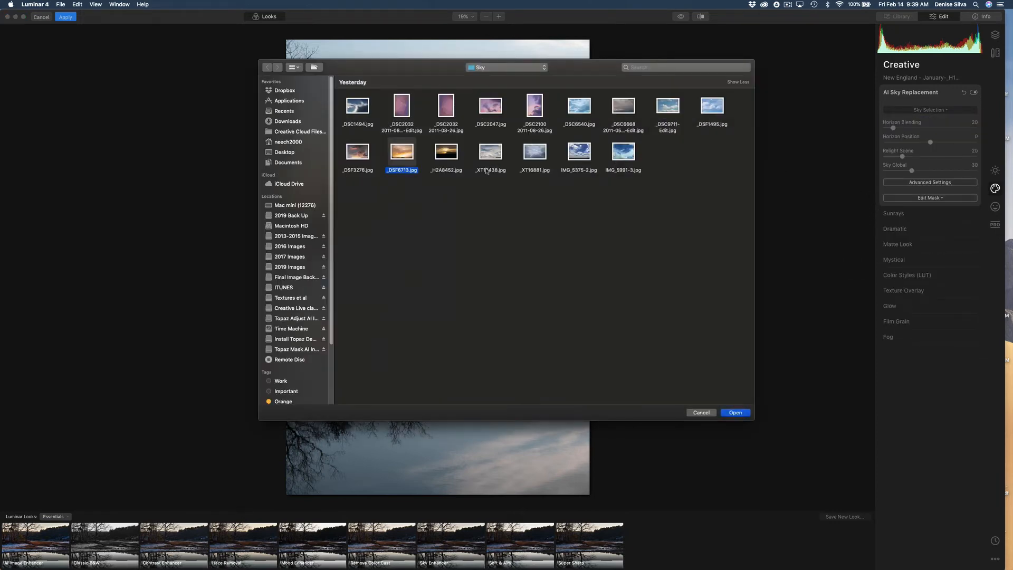
click(492, 110)
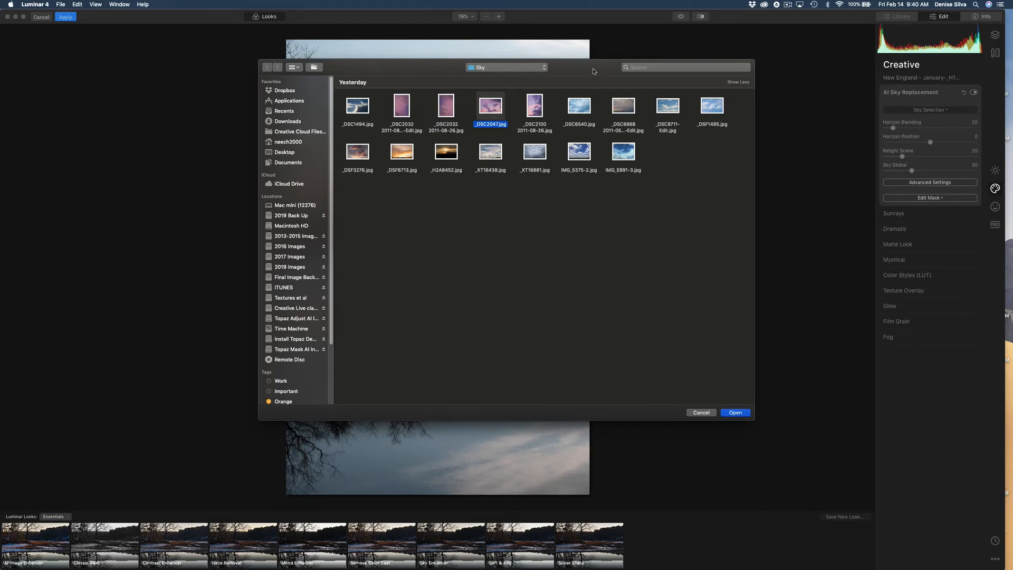
drag(596, 74, 852, 98)
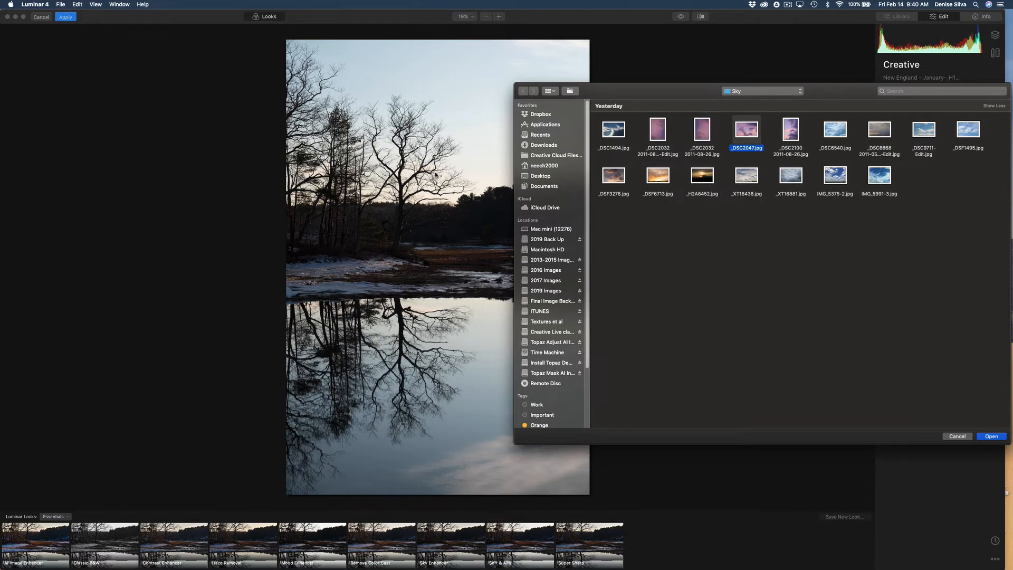
drag(629, 98, 710, 64)
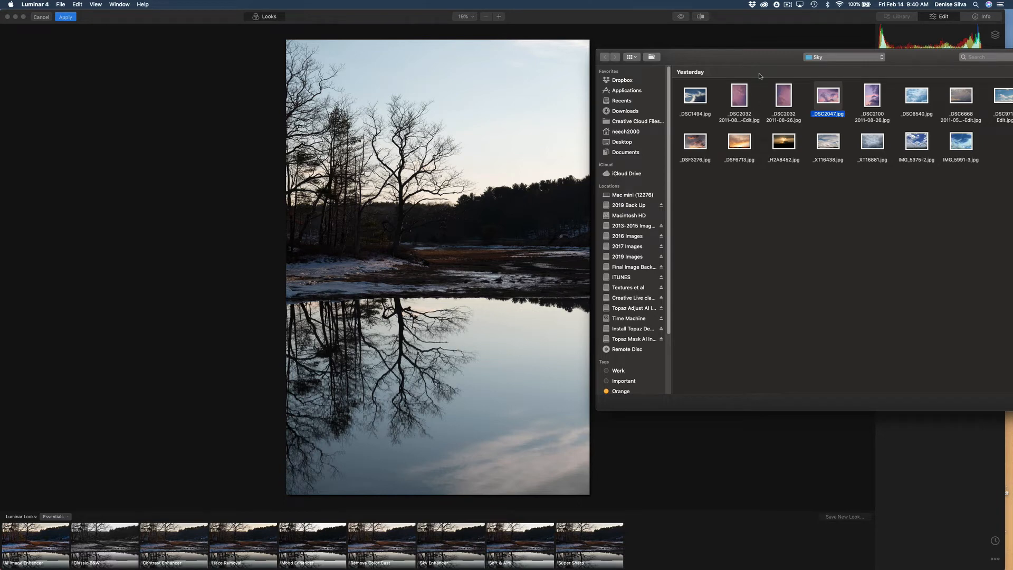
drag(761, 62, 728, 55)
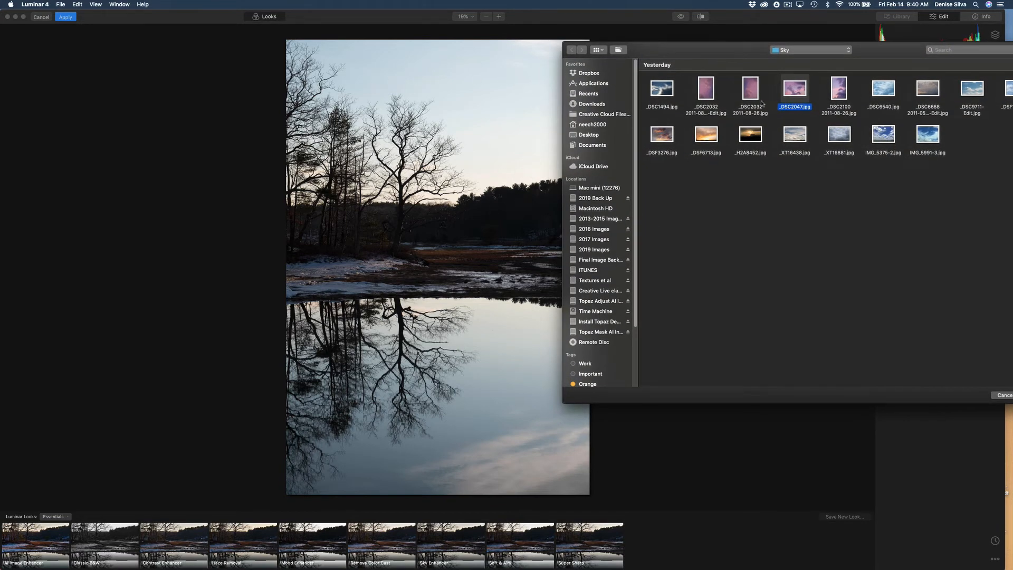
click(741, 63)
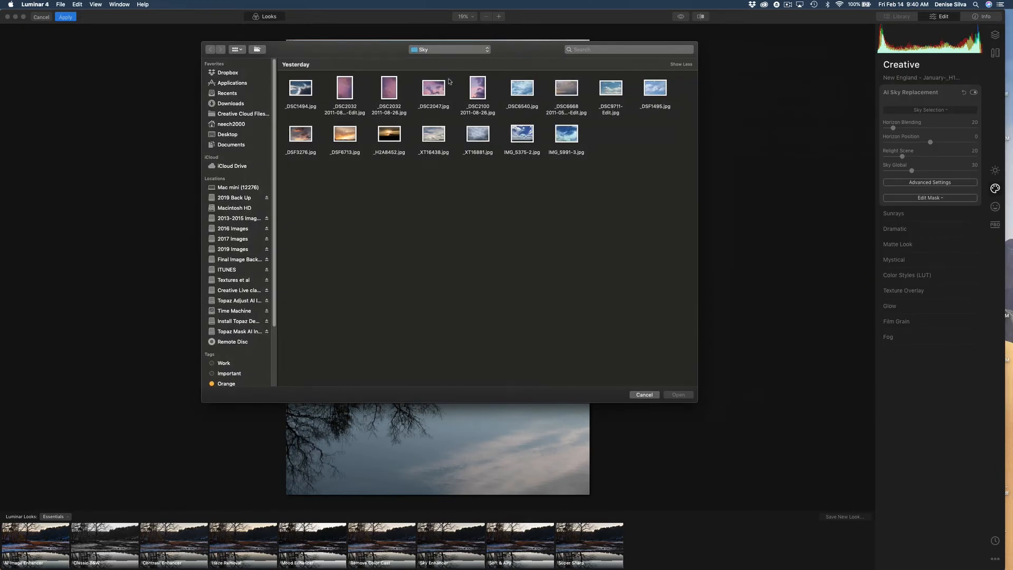
click(449, 81)
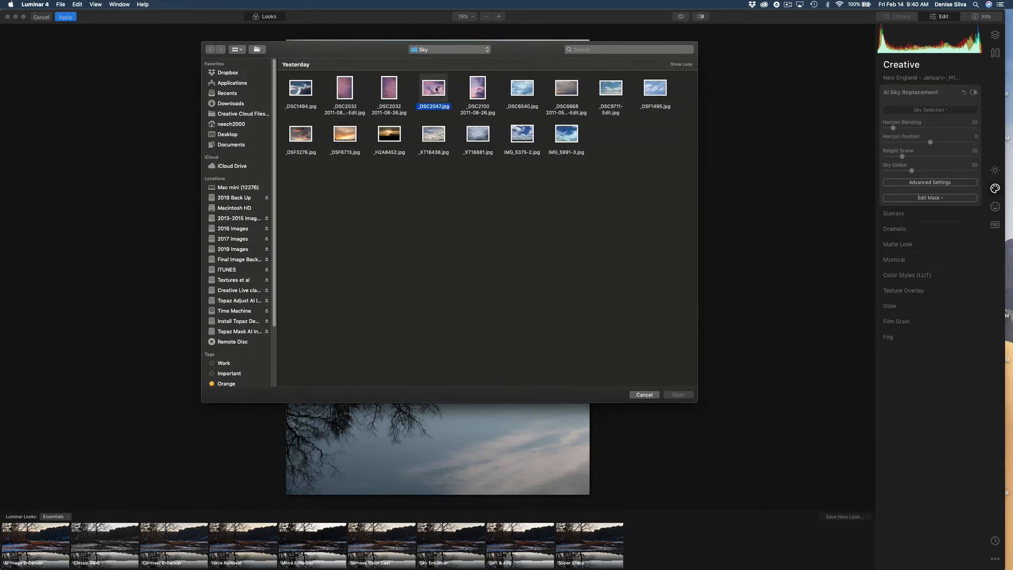
key(Return)
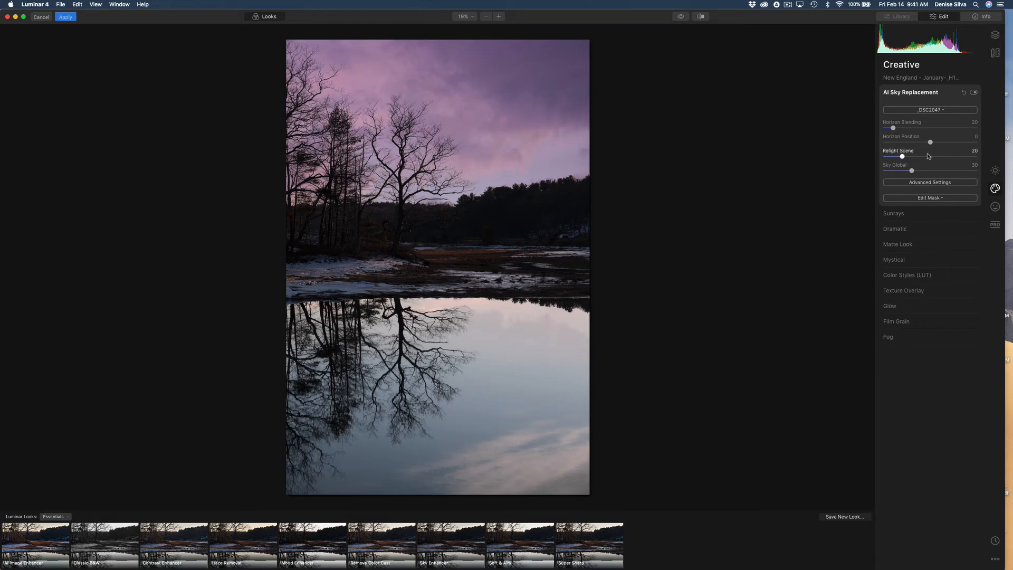
Set Horizon Position to 25 and Sky Exposure to 17 for the purple custom sky.
drag(931, 143, 935, 142)
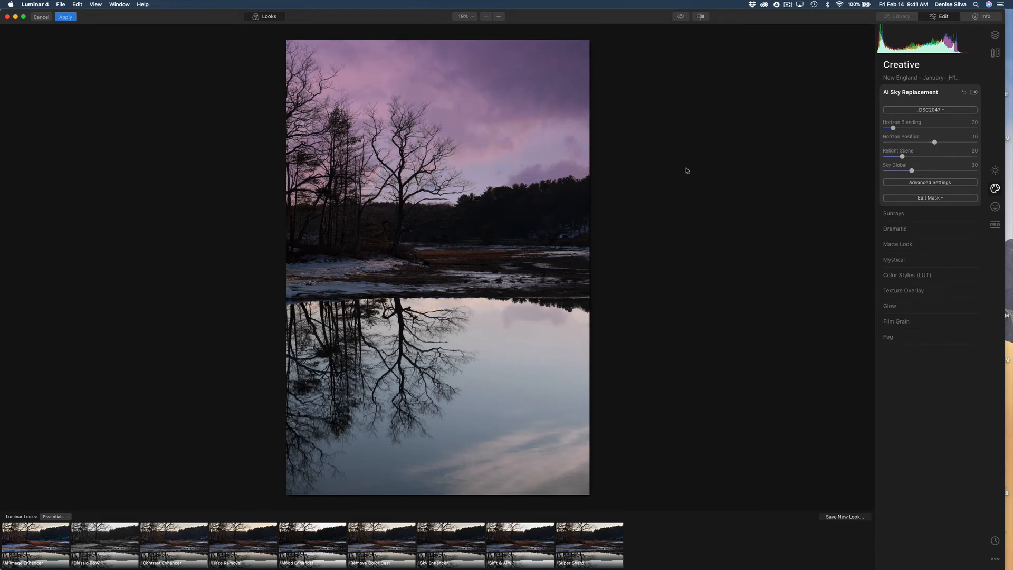
drag(935, 142, 944, 144)
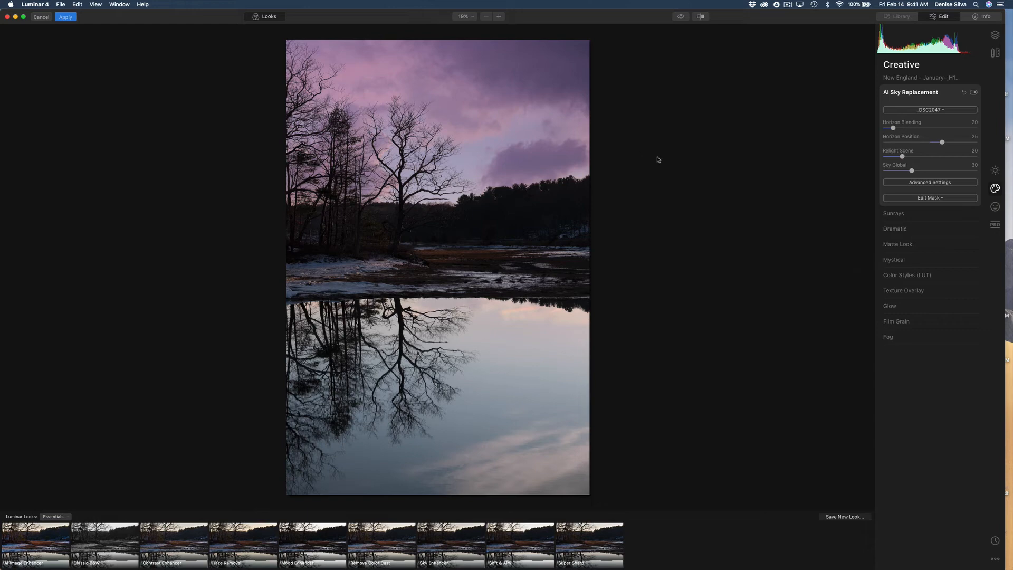
click(930, 182)
drag(931, 289, 939, 291)
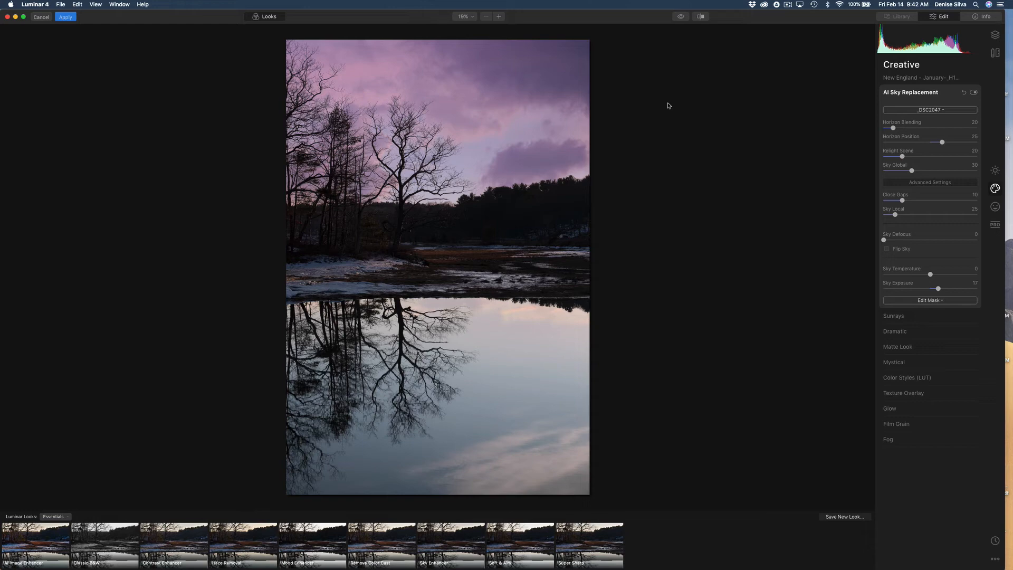
Add _DSC2047.jpg as a new image layer above the New England lake photo.
click(996, 36)
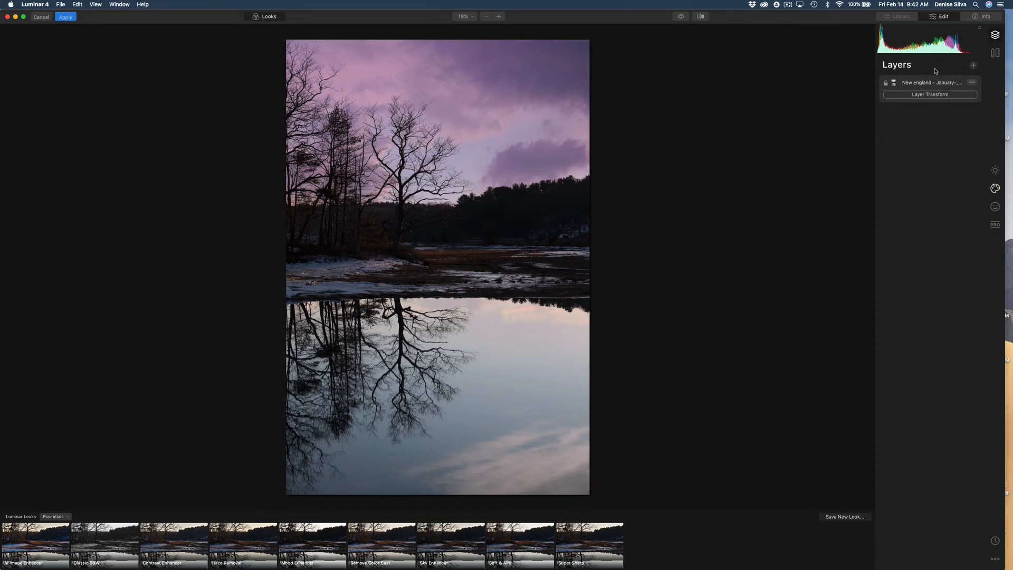
click(974, 66)
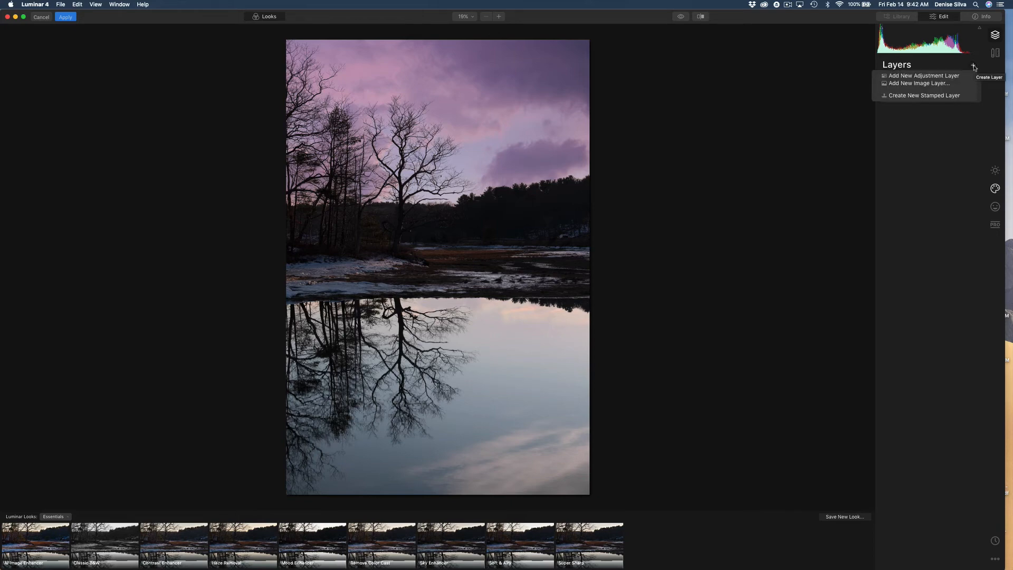
click(915, 84)
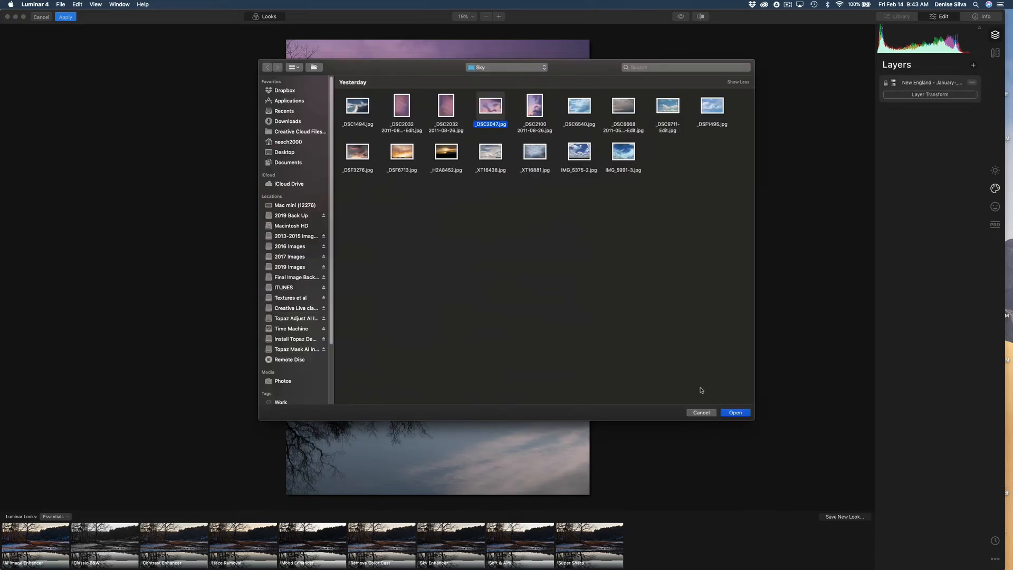
click(737, 414)
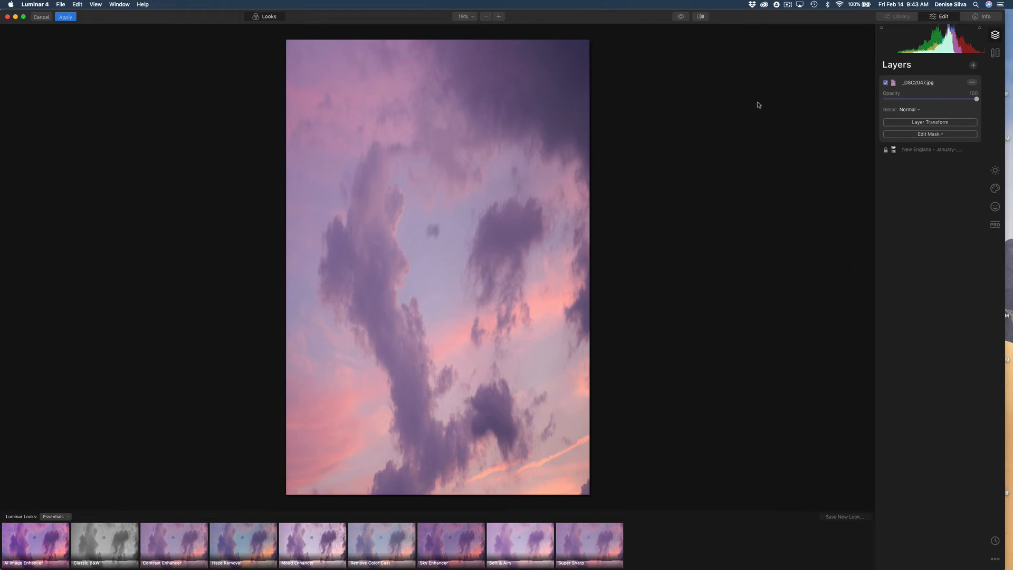
Transform the sky layer to about 5393 × 3094, unstretching it and placing it over the lake's reflection area.
click(942, 127)
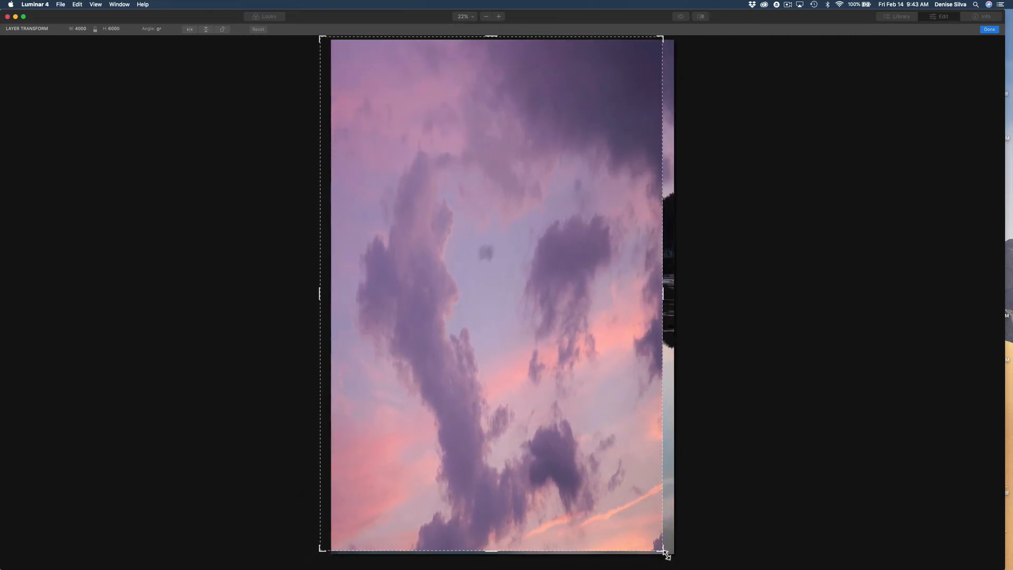
drag(663, 549, 708, 277)
drag(623, 187, 601, 385)
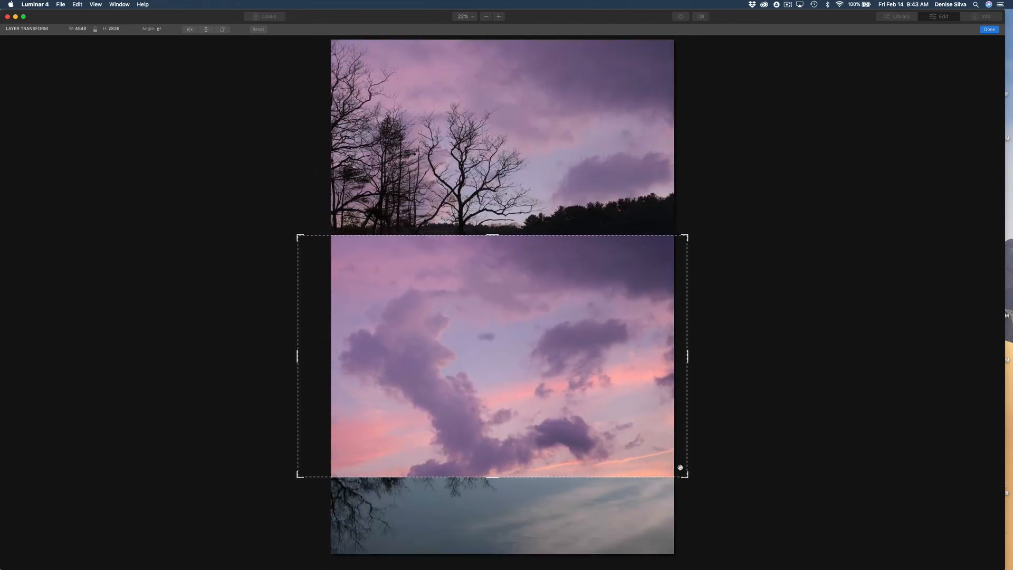
drag(692, 479, 738, 495)
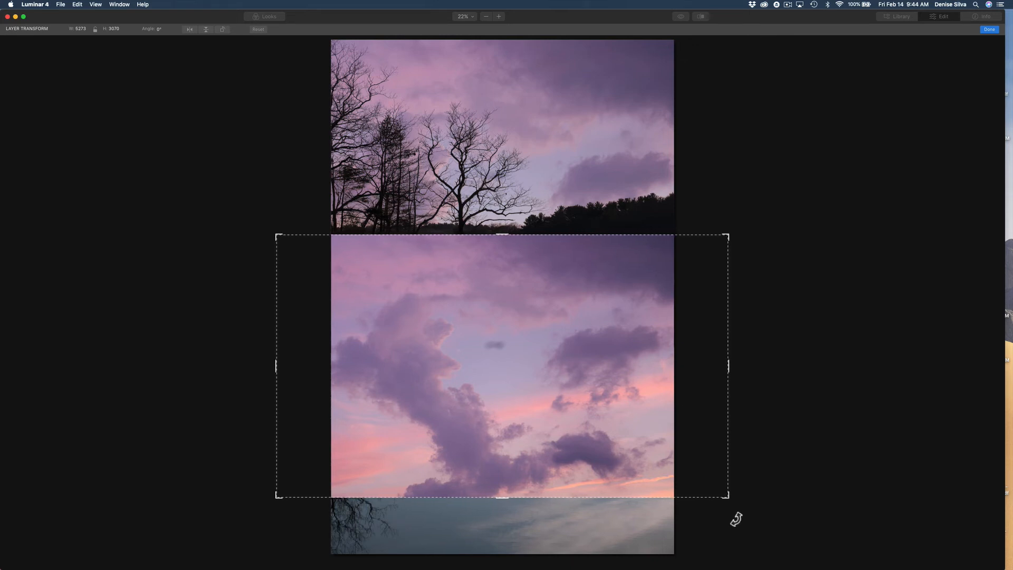
drag(737, 501, 743, 502)
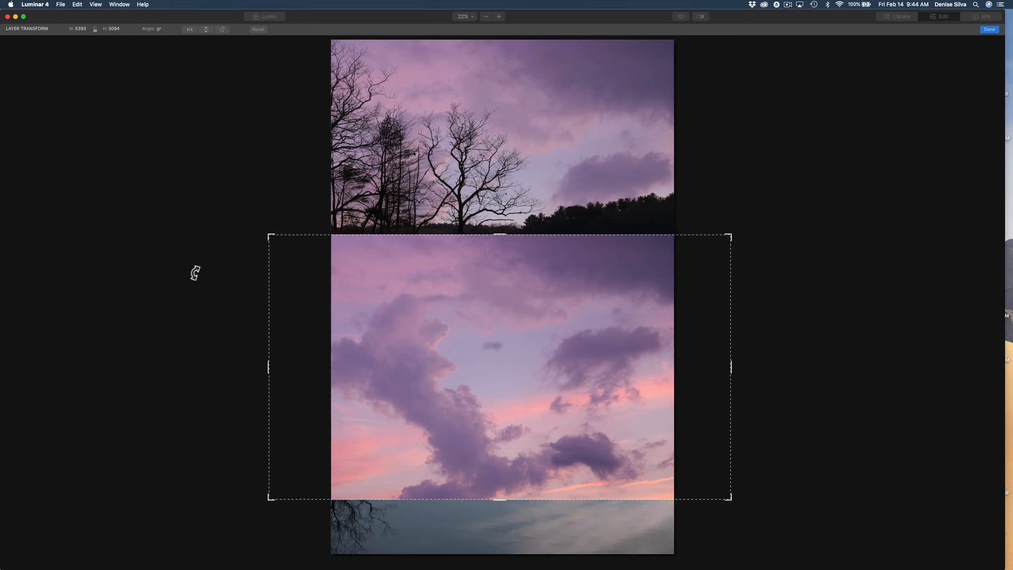
Flip the sky layer vertically, reposition it over the water with its upper edge just below the sky's horizon, and finish the transform.
click(206, 30)
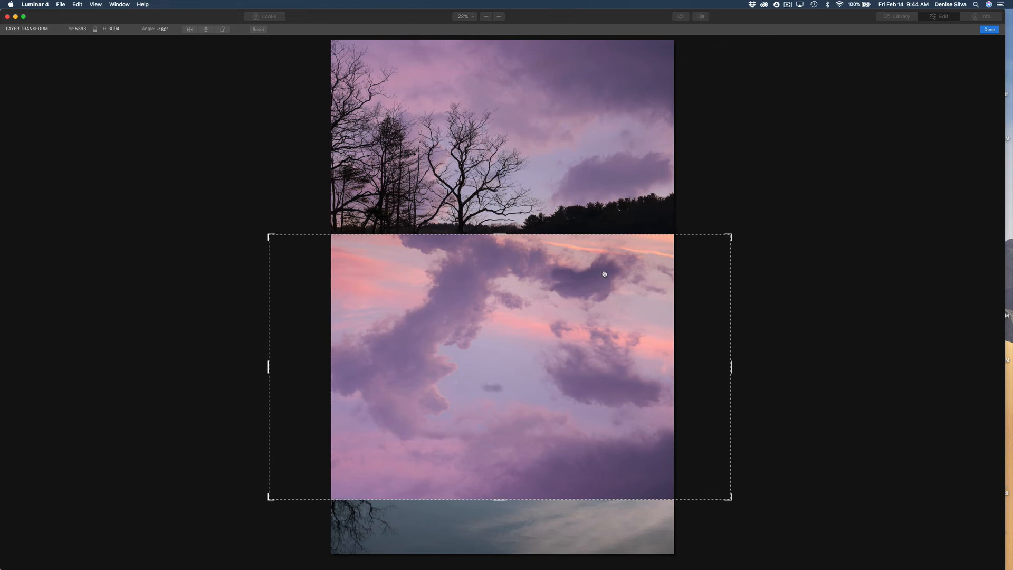
drag(607, 271, 613, 464)
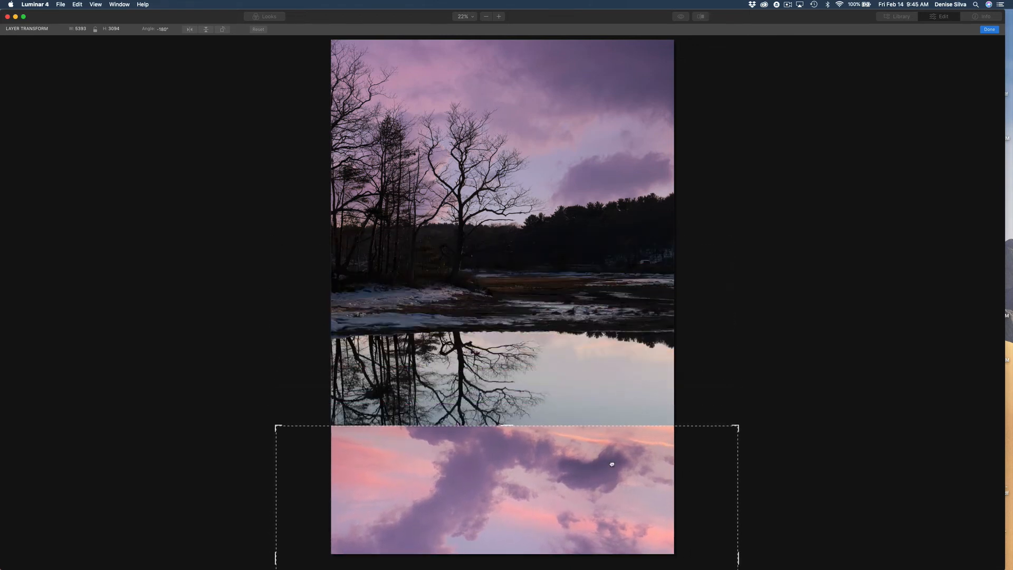
drag(613, 463, 614, 279)
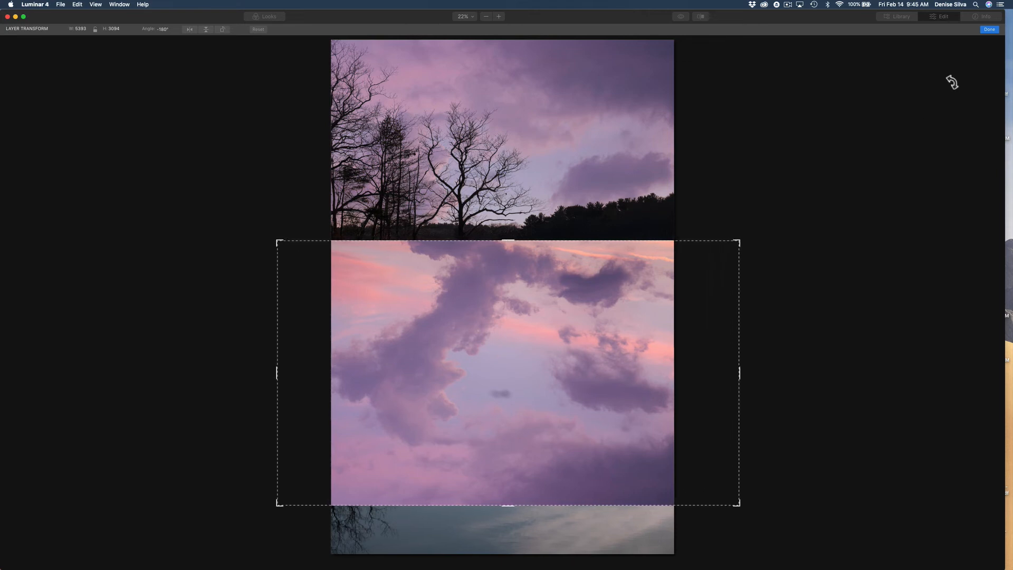
click(990, 30)
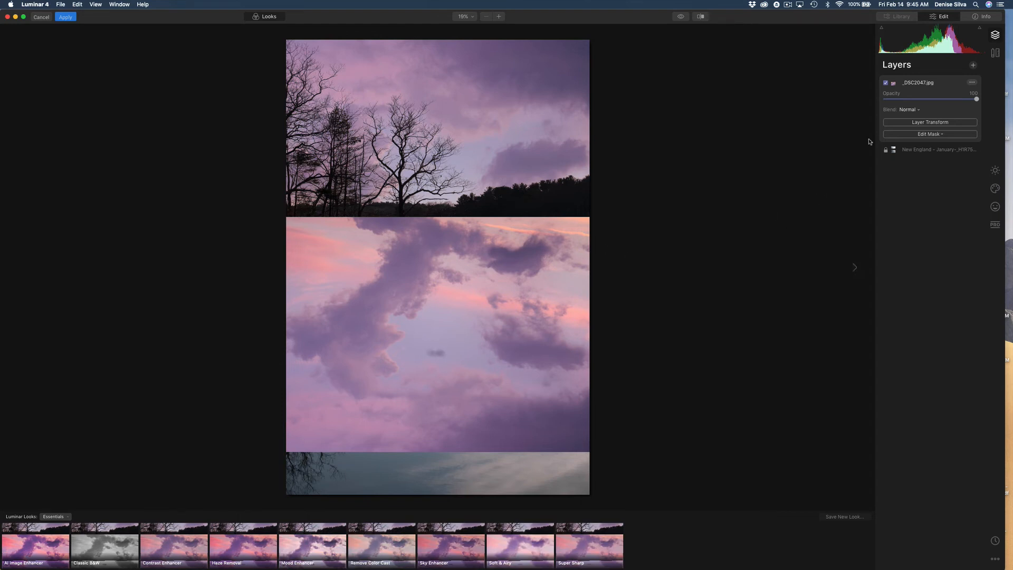
Try the Hue blend mode on the flipped sky layer and settle on Multiply.
click(906, 110)
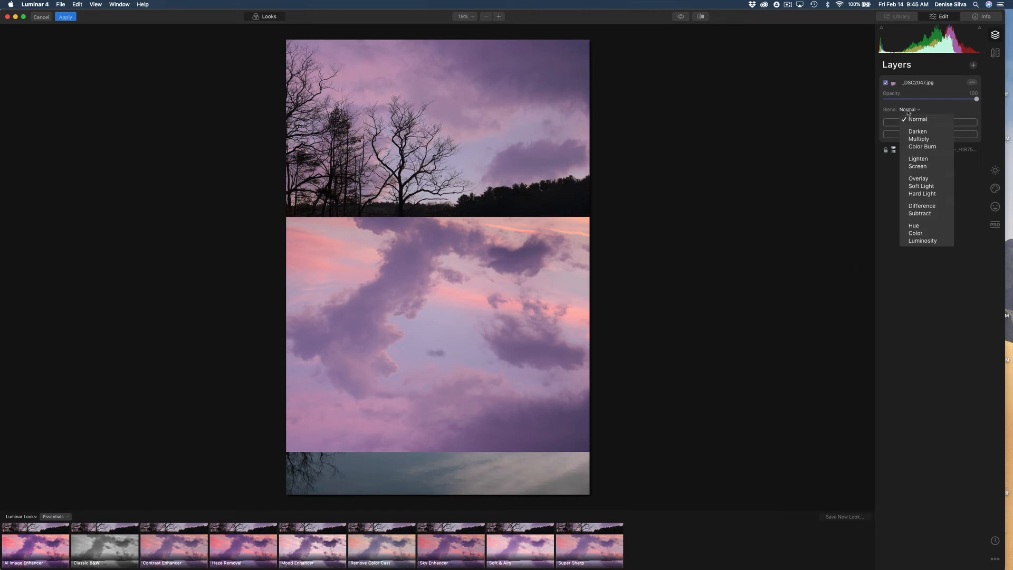
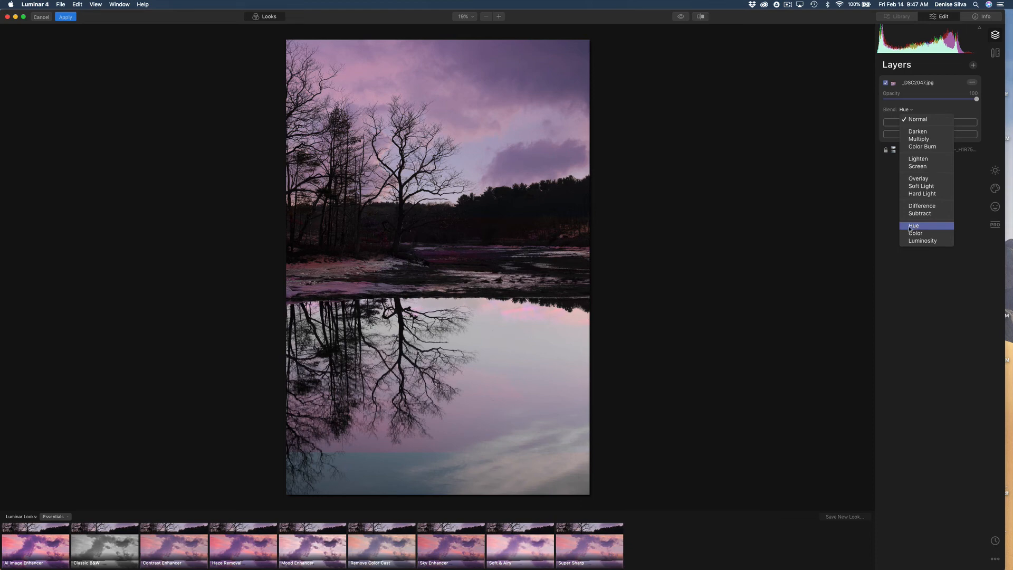
click(921, 226)
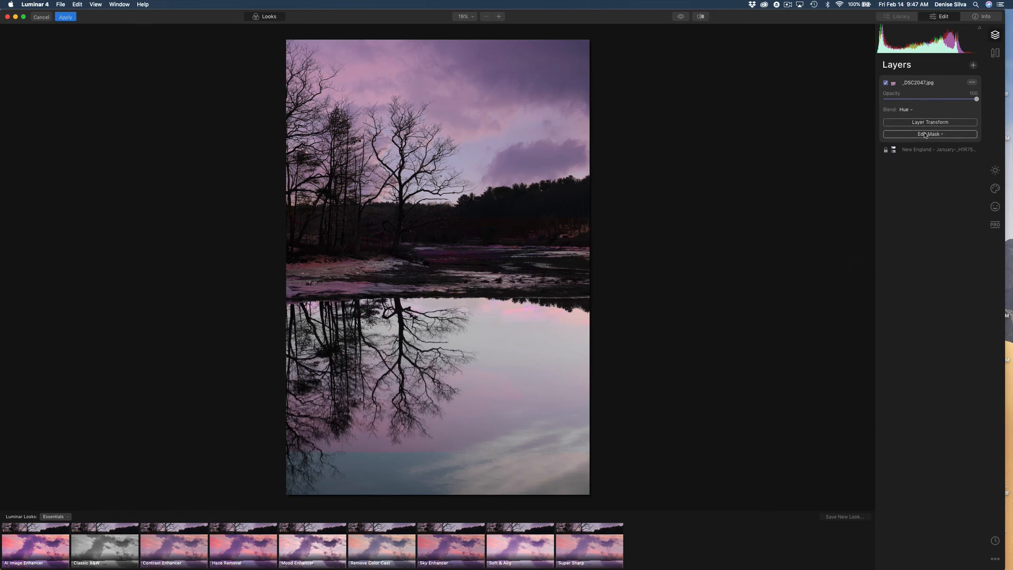
click(905, 110)
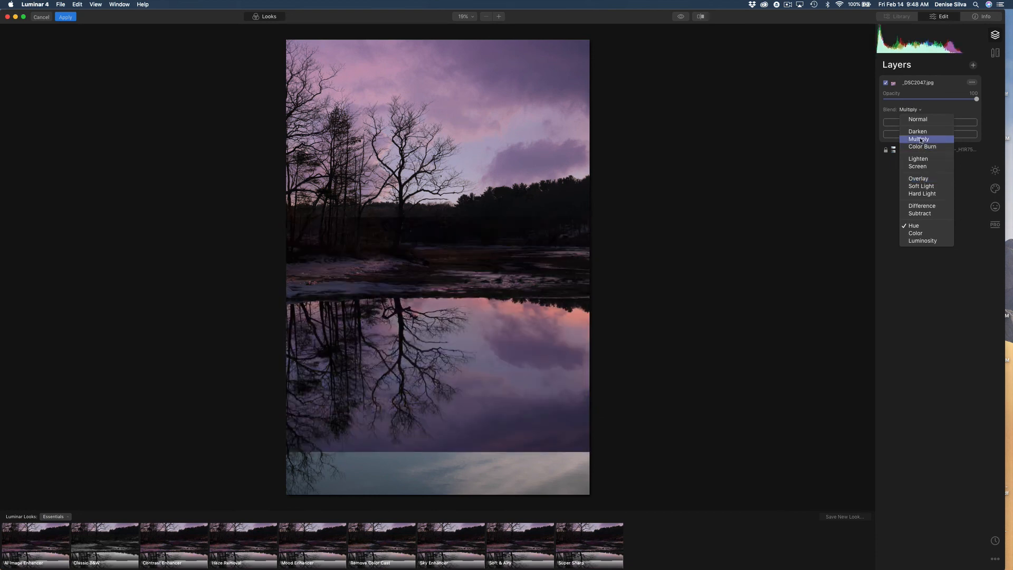
click(921, 140)
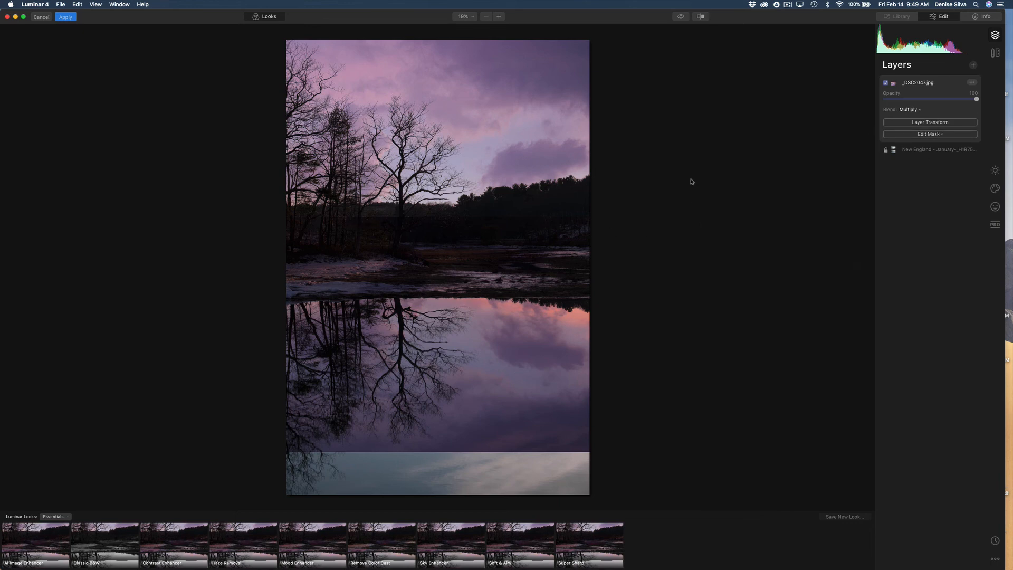
Erase the sky layer along the dark tree line with a brush mask and apply the edits to return to Photoshop.
click(934, 135)
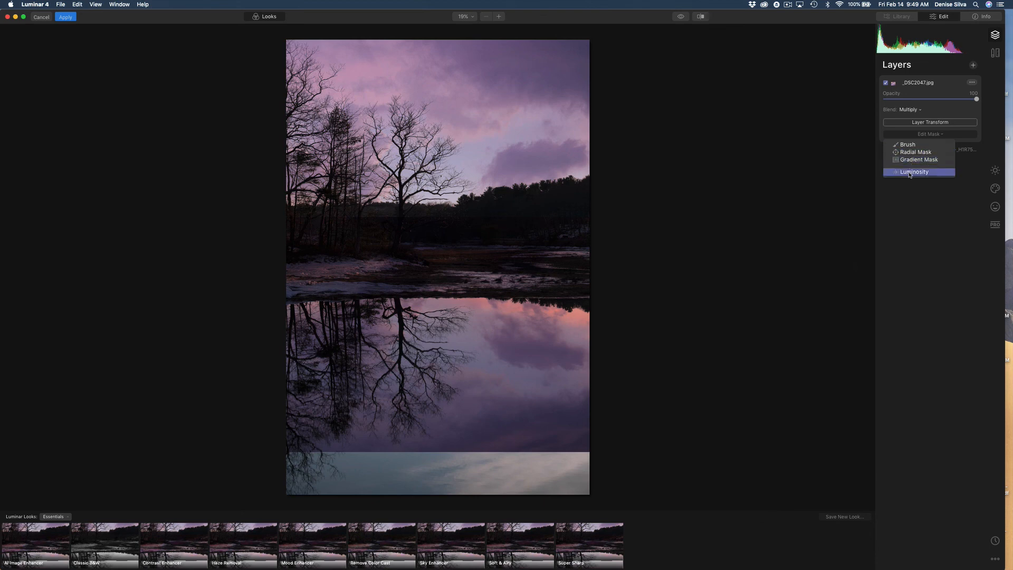
click(904, 145)
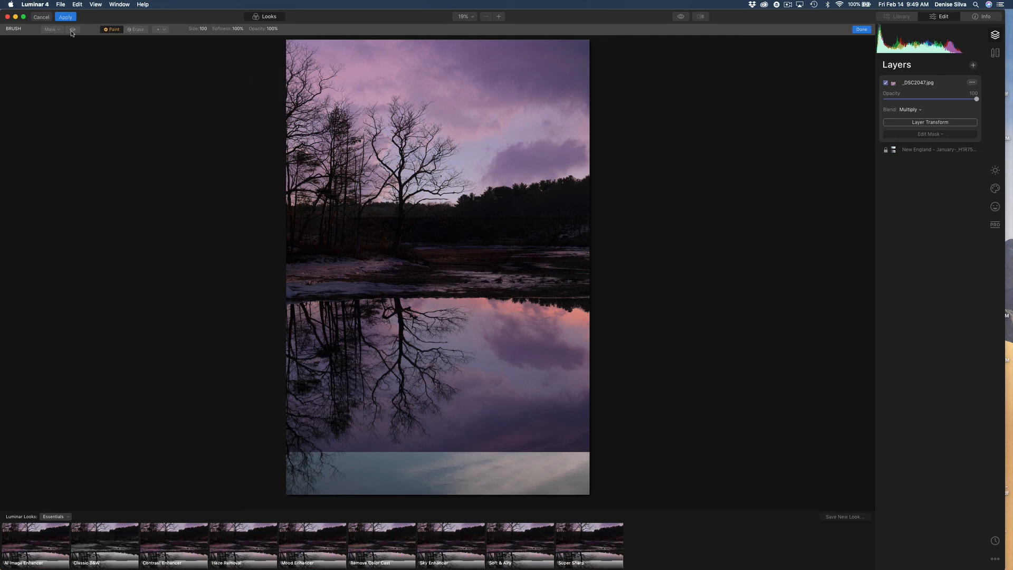
click(136, 29)
drag(294, 224, 615, 226)
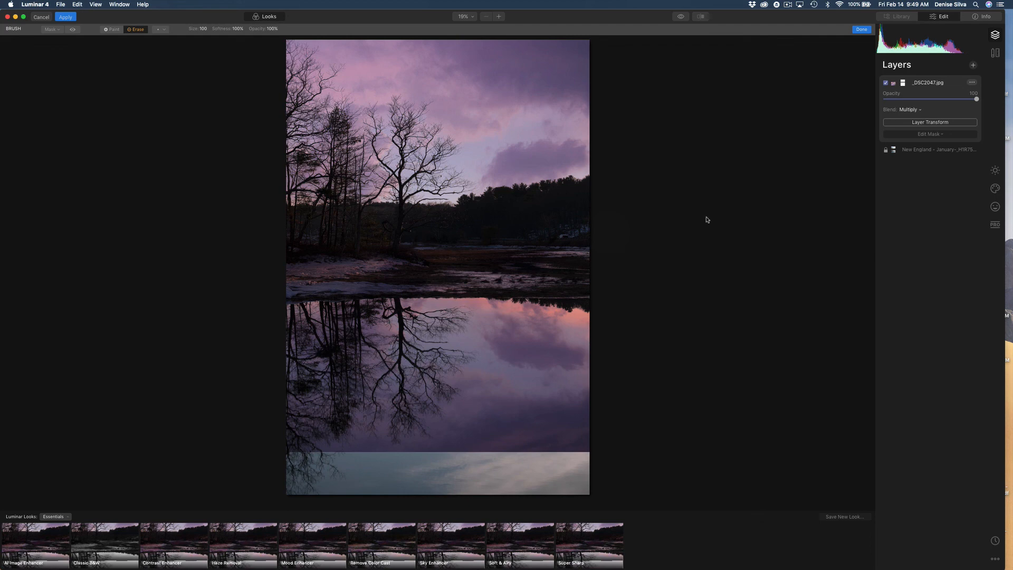
click(68, 18)
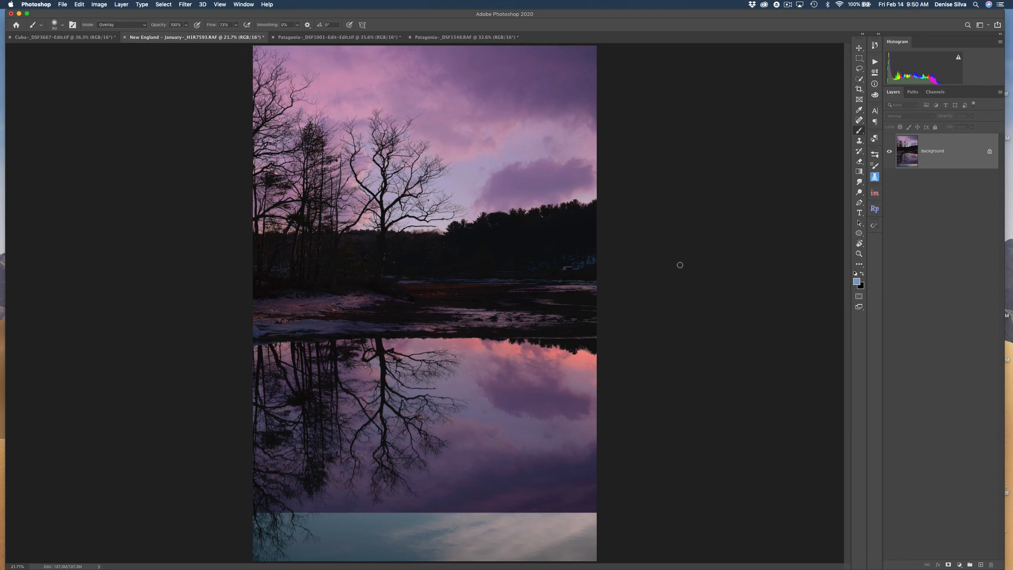
Crop the lake photo to remove the uncovered strip of water at the bottom and a narrow strip along the right edge.
click(859, 90)
drag(598, 561, 598, 515)
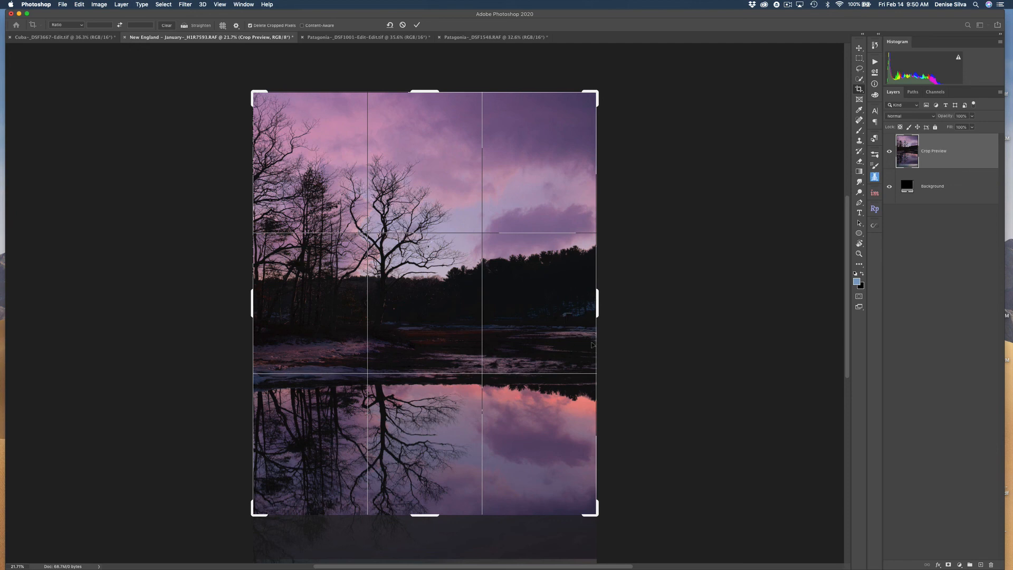
drag(599, 515, 580, 520)
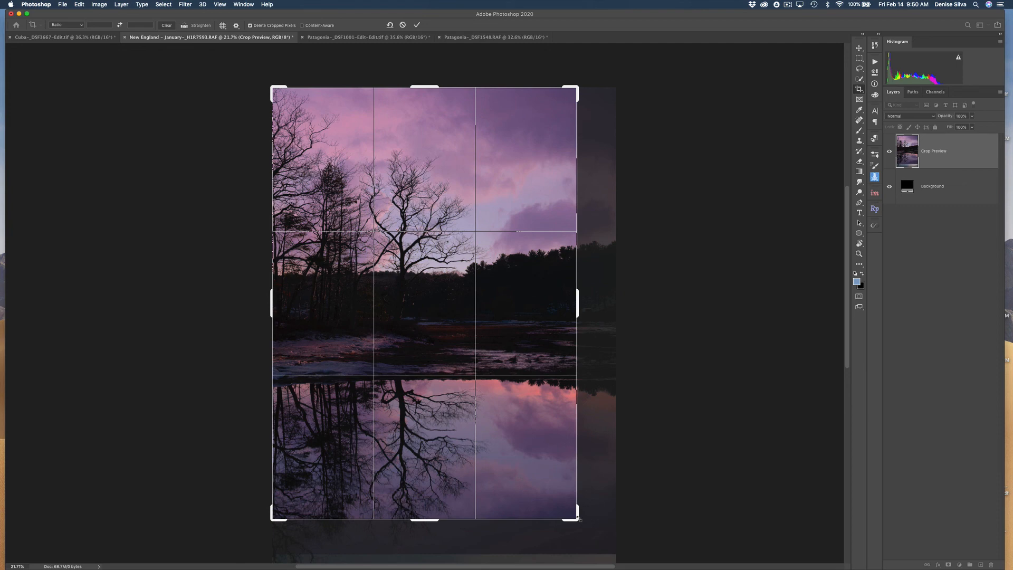
key(Return)
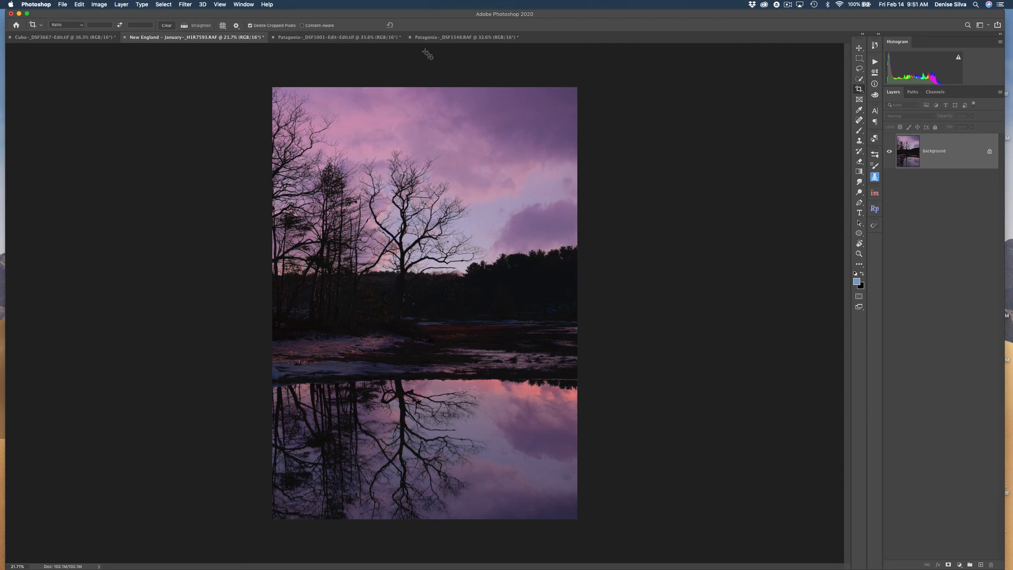
Review the finished Patagonia, New England and Cuba dog photos, switching to the Brush tool to hide the crop frame.
click(442, 38)
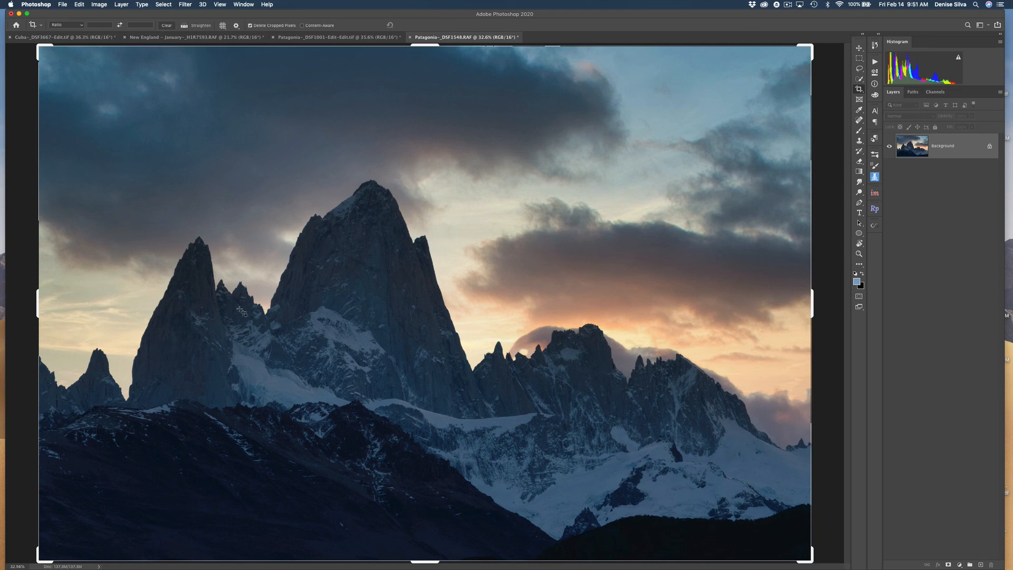
click(338, 37)
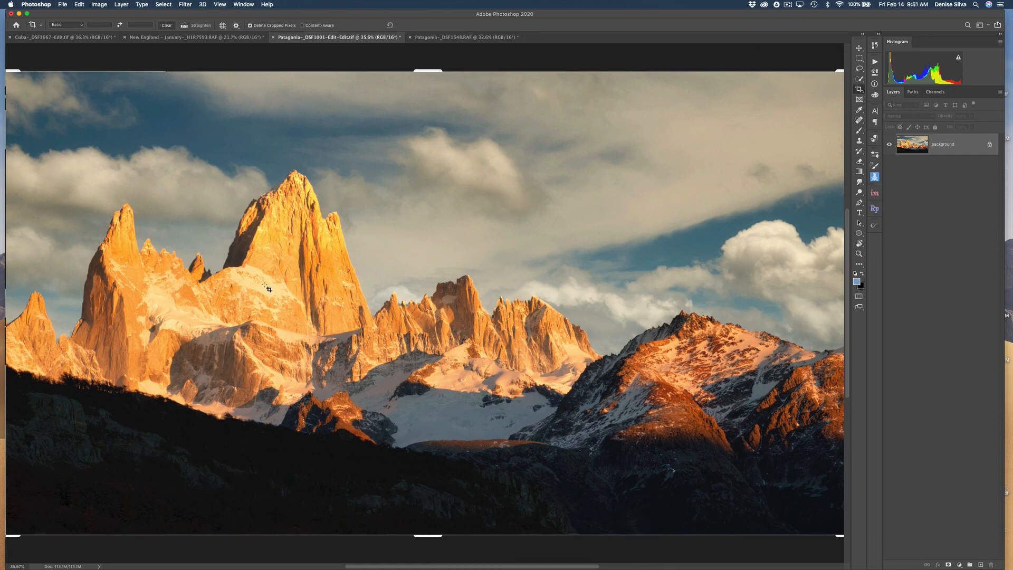
key(b)
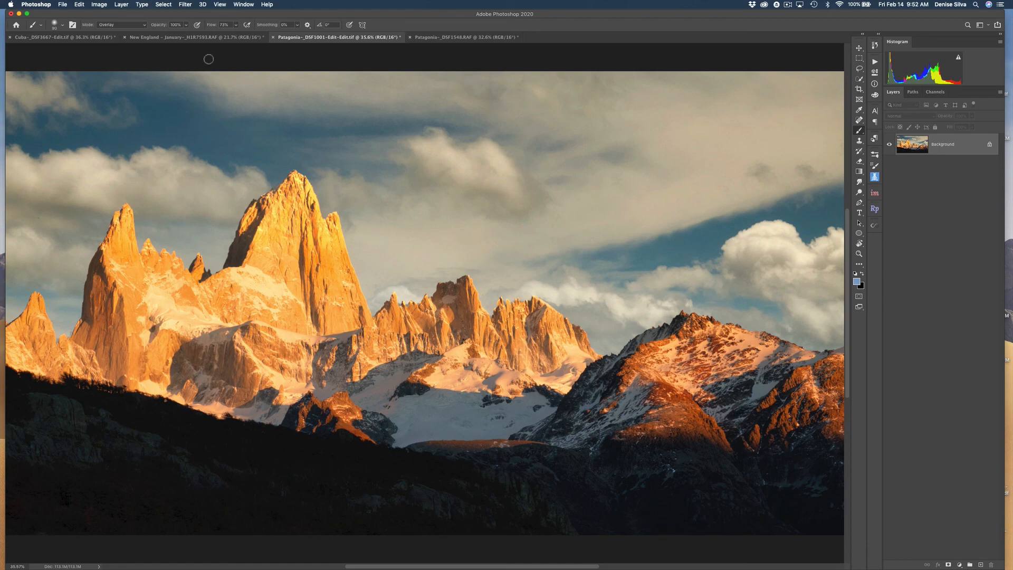
click(211, 37)
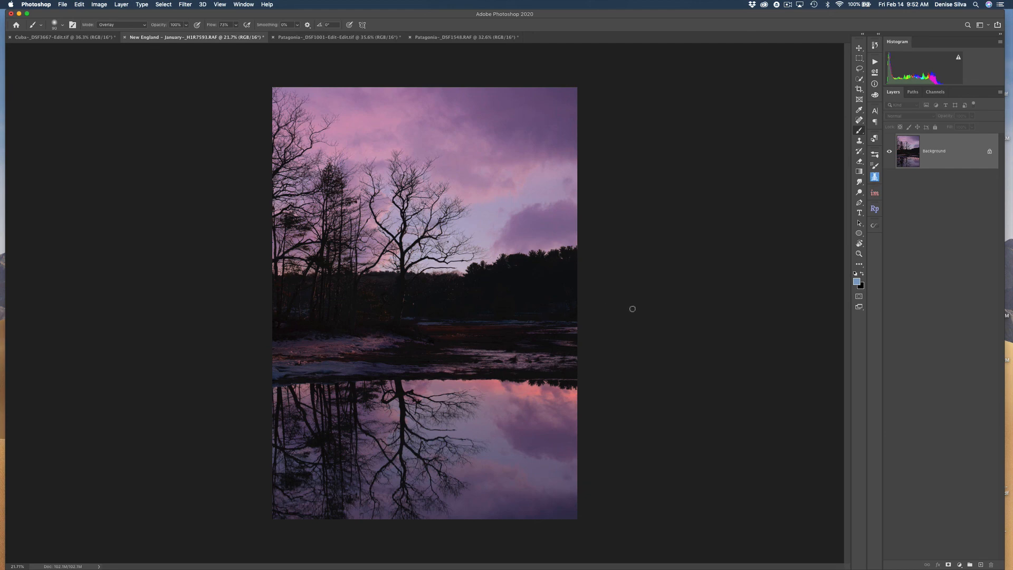
click(102, 38)
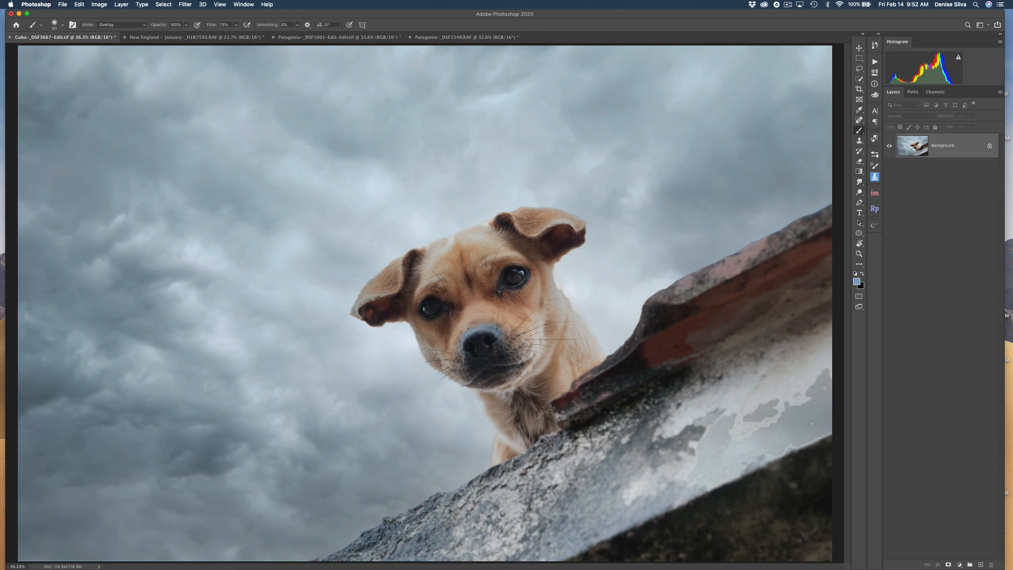
click(341, 37)
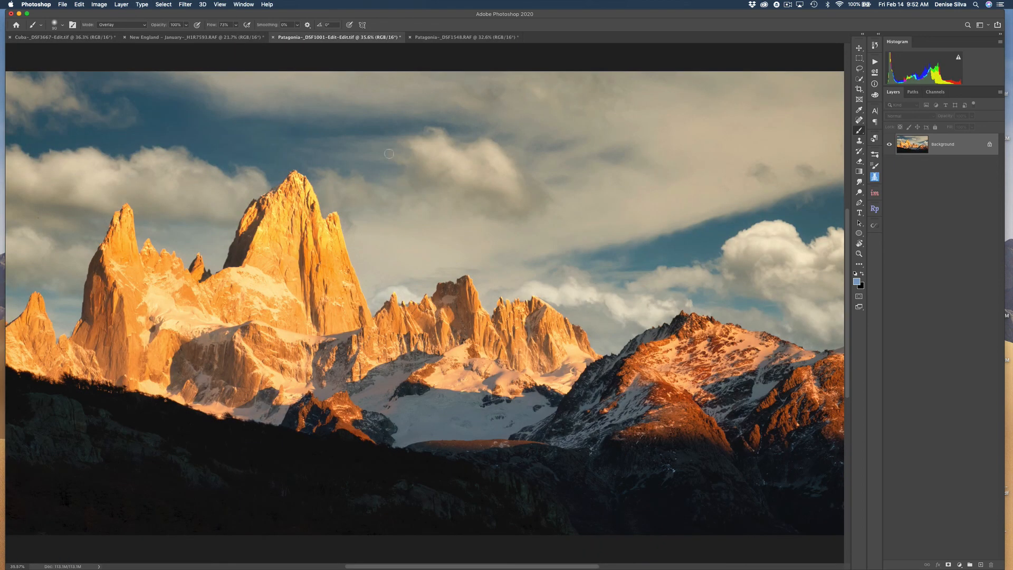